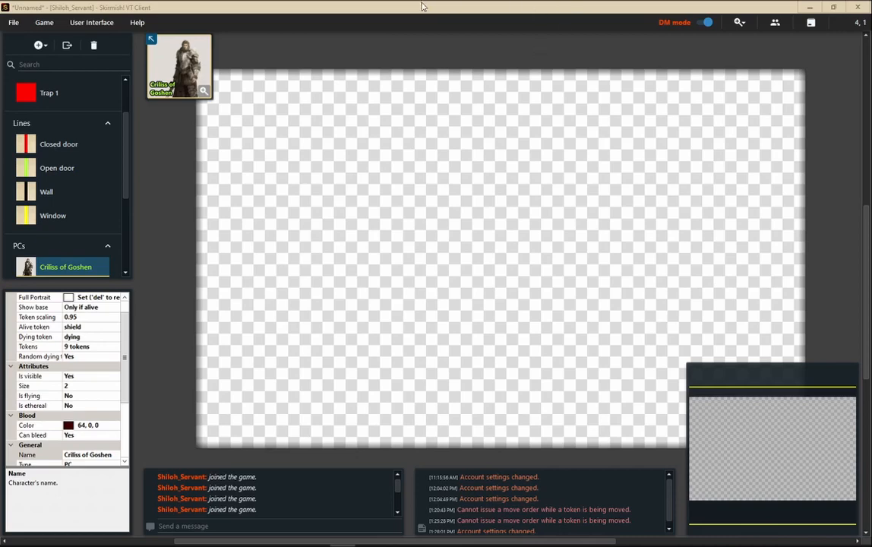
Open the map settings and load MAnticore-Cafe.jpg as the background layer image.
left_click(45, 24)
left_click(54, 95)
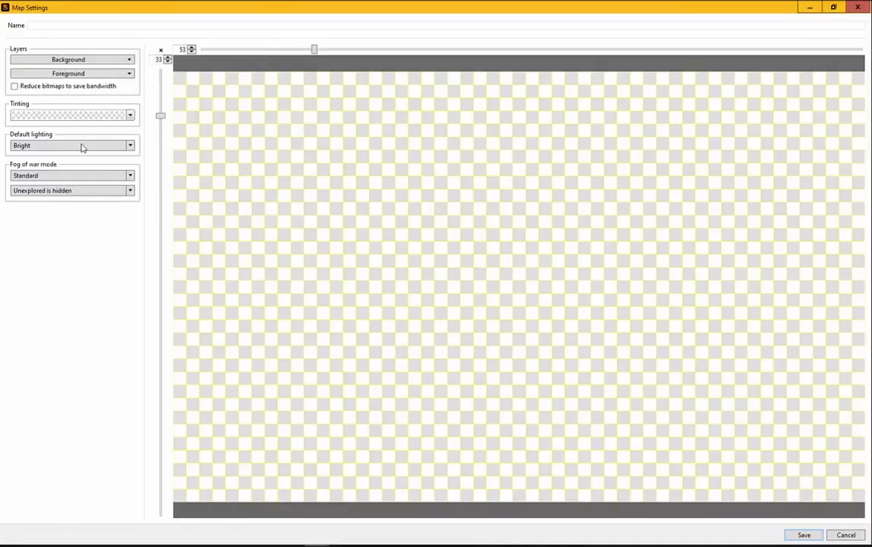
left_click(126, 60)
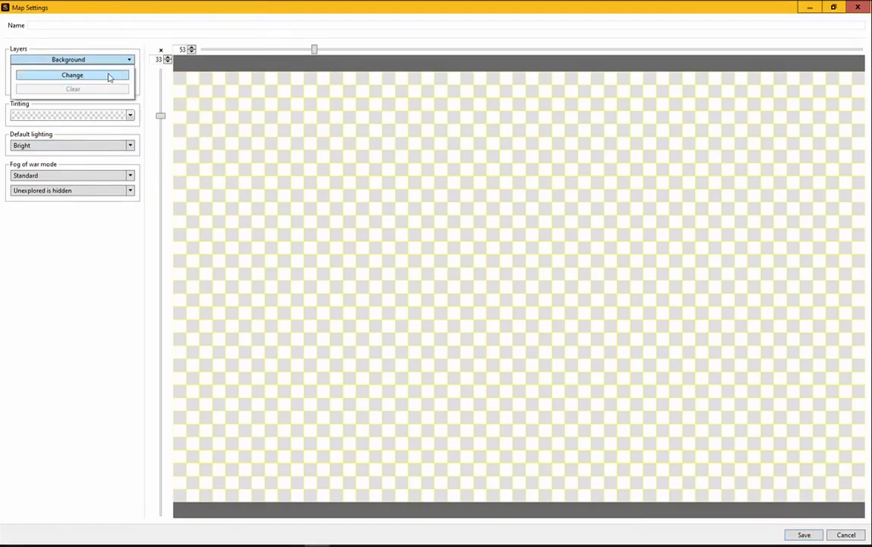
left_click(108, 75)
left_click(164, 202)
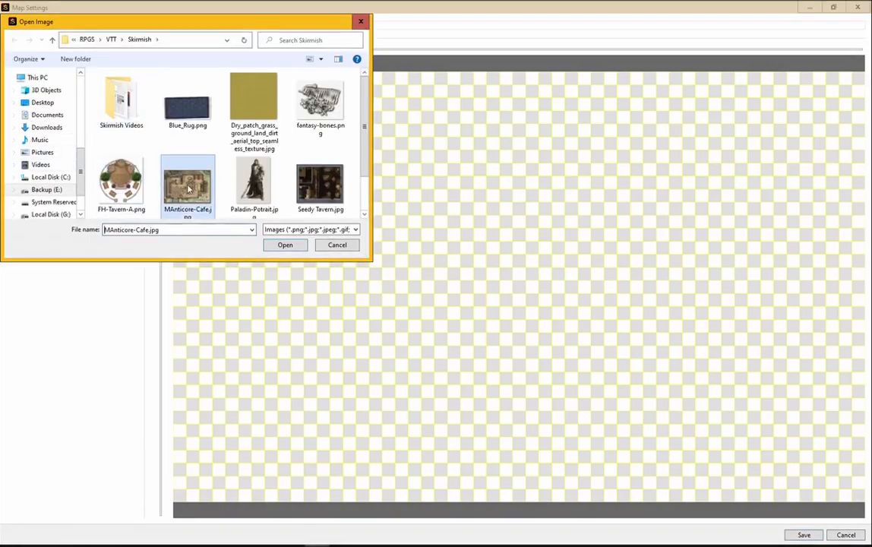
left_click(285, 245)
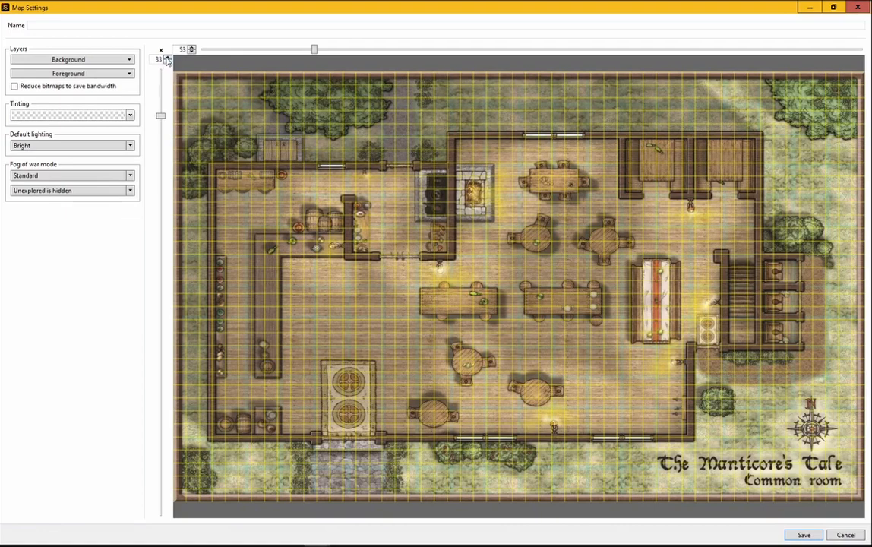
Raise the vertical grid count to 34 and save the map settings.
left_click(168, 59)
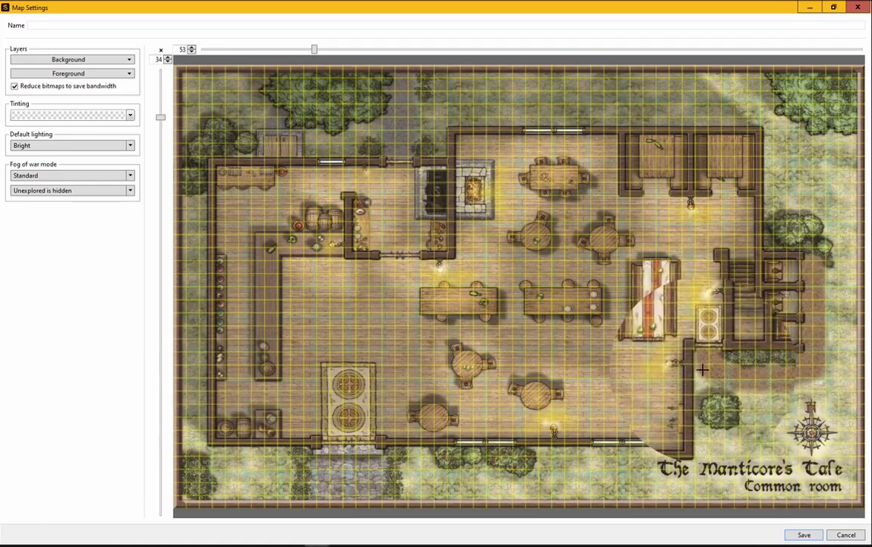
left_click(812, 537)
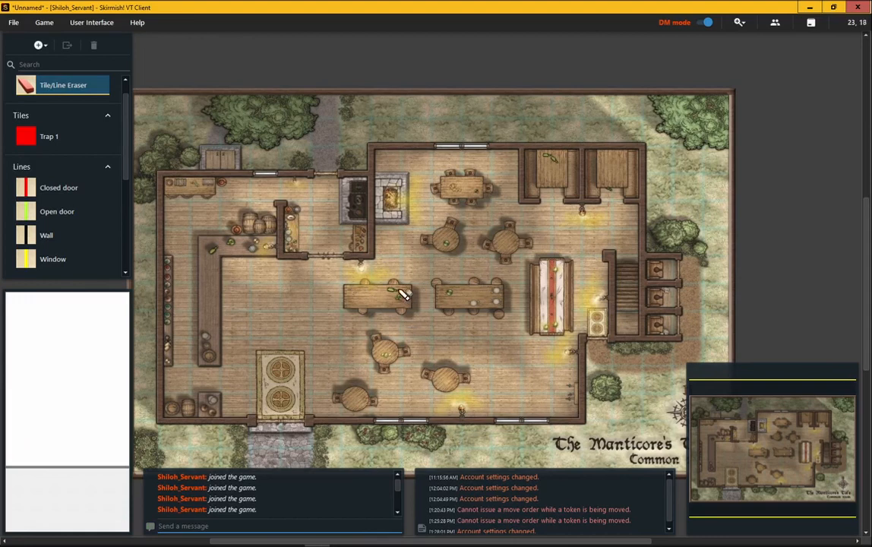
Shrink the chat panels and the minimap to enlarge the map area.
left_click_drag(413, 259, 450, 238)
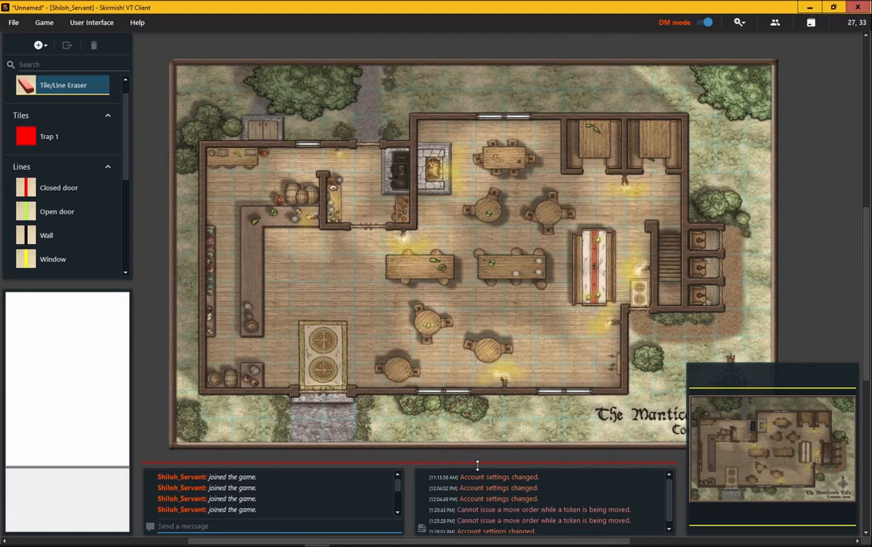
left_click_drag(477, 459, 475, 492)
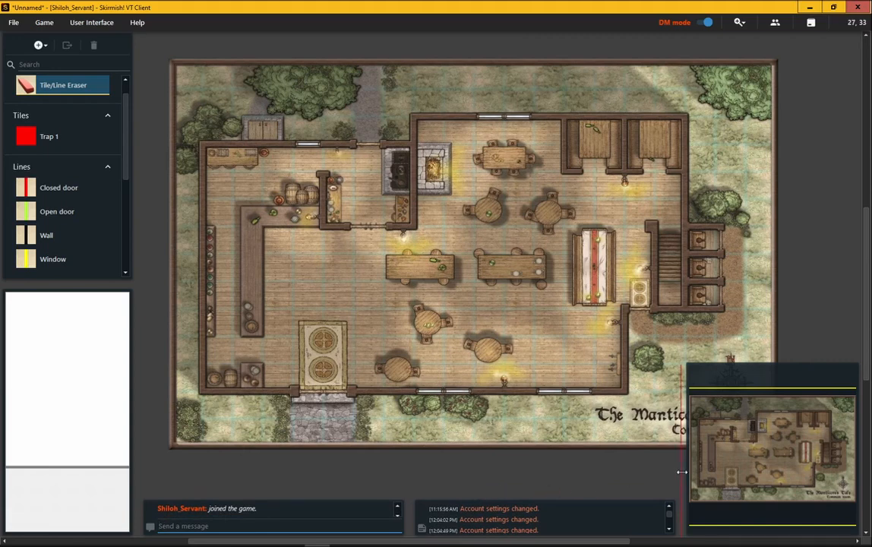
left_click_drag(683, 472, 813, 514)
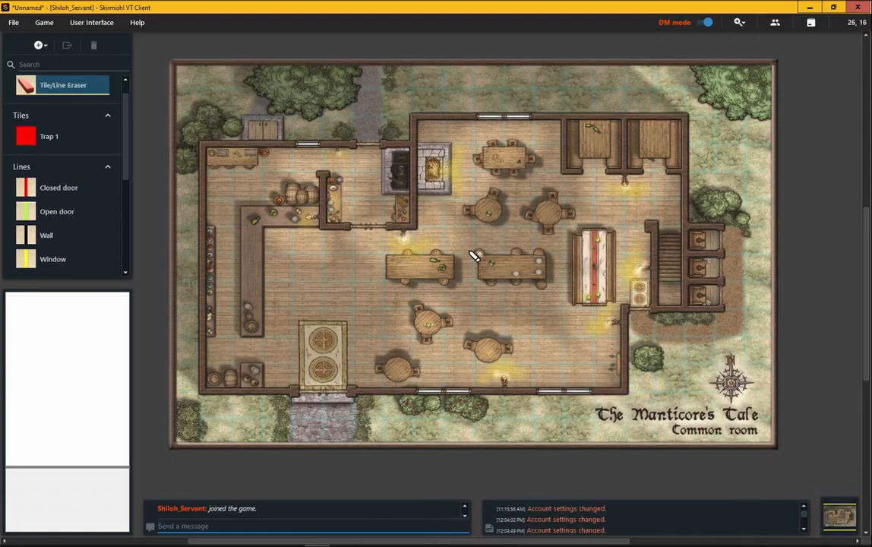
Draw a wall along the tavern's north exterior edge from the west corner to the fireplace.
scroll(474, 256, "up", 1)
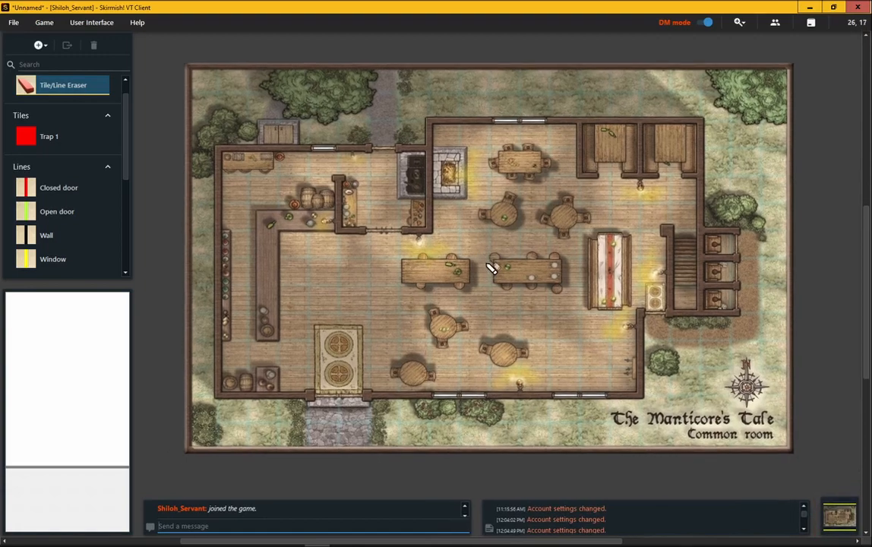
scroll(492, 267, "up", 1)
scroll(496, 277, "up", 1)
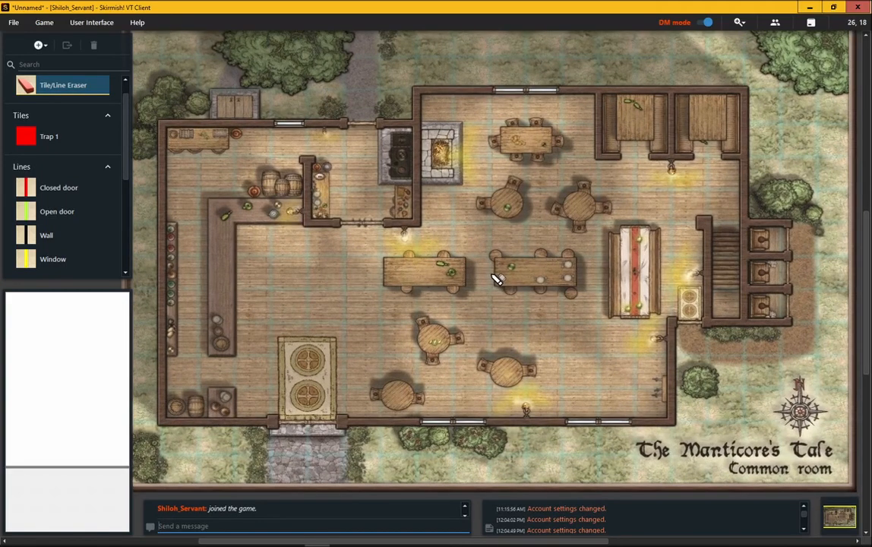
mouse_move(460, 260)
left_mouse_down()
mouse_move(477, 268)
mouse_move(460, 269)
left_mouse_up()
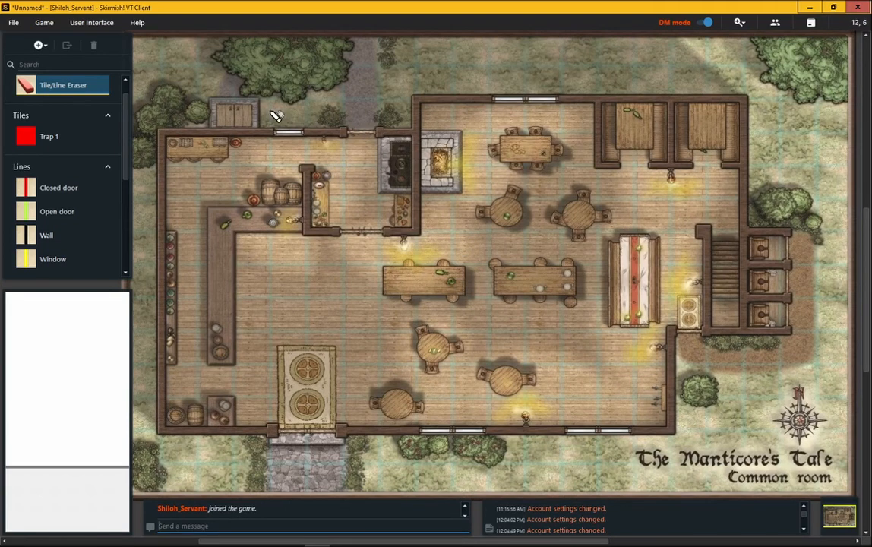
left_click(47, 234)
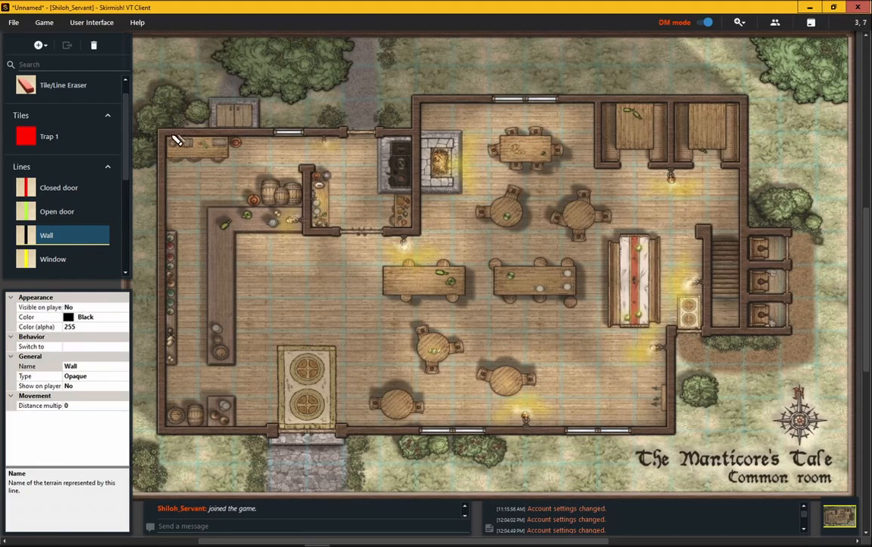
left_click_drag(161, 128, 343, 131)
Draw walls along the left and lower sides of the back room behind the bar.
mouse_move(304, 166)
left_mouse_down()
mouse_move(301, 238)
mouse_move(424, 239)
mouse_move(415, 192)
mouse_move(426, 238)
mouse_move(416, 173)
mouse_move(425, 98)
mouse_move(428, 242)
mouse_move(402, 235)
left_mouse_up()
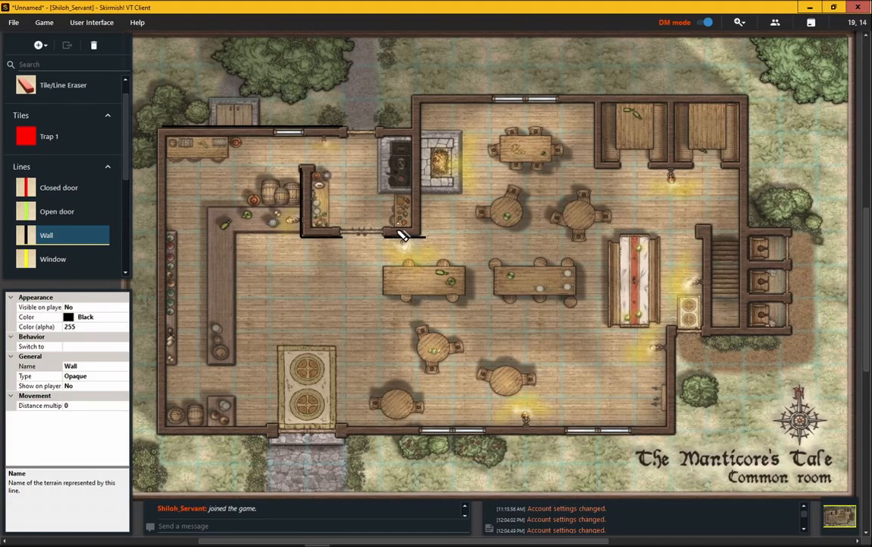
mouse_move(403, 234)
left_mouse_down()
mouse_move(430, 209)
mouse_move(428, 242)
left_mouse_up()
left_click(96, 89)
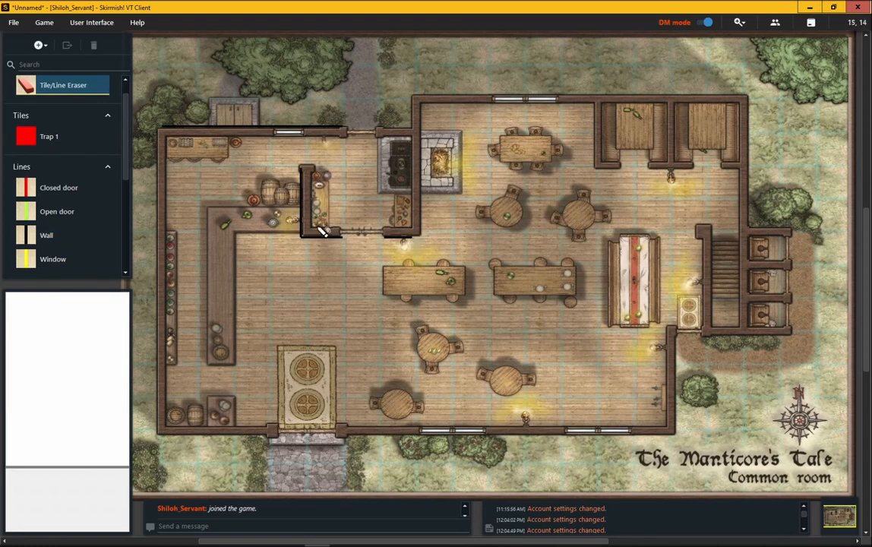
left_click(72, 234)
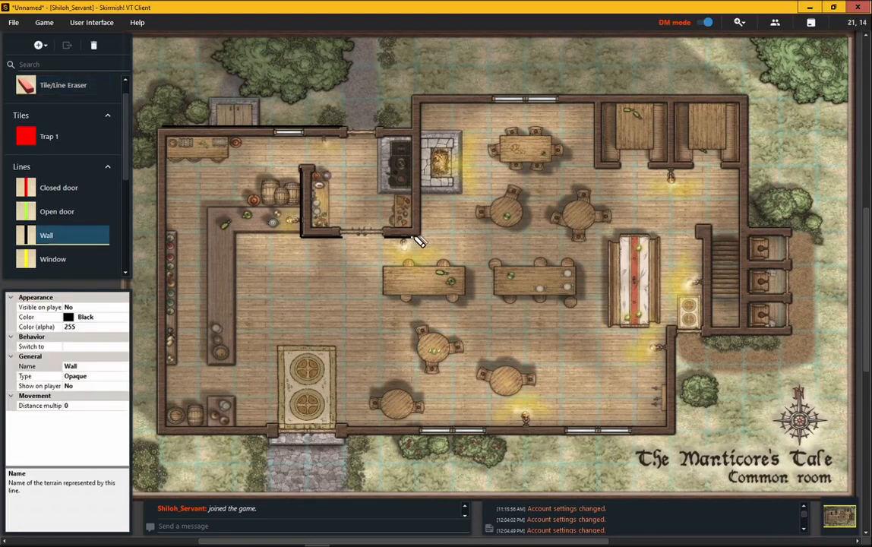
Draw the back room's right wall up to the north wall and erase the overhanging wall stub.
mouse_move(414, 237)
left_mouse_down()
mouse_move(425, 236)
mouse_move(427, 90)
mouse_move(435, 239)
left_mouse_up()
left_click_drag(412, 236, 411, 126)
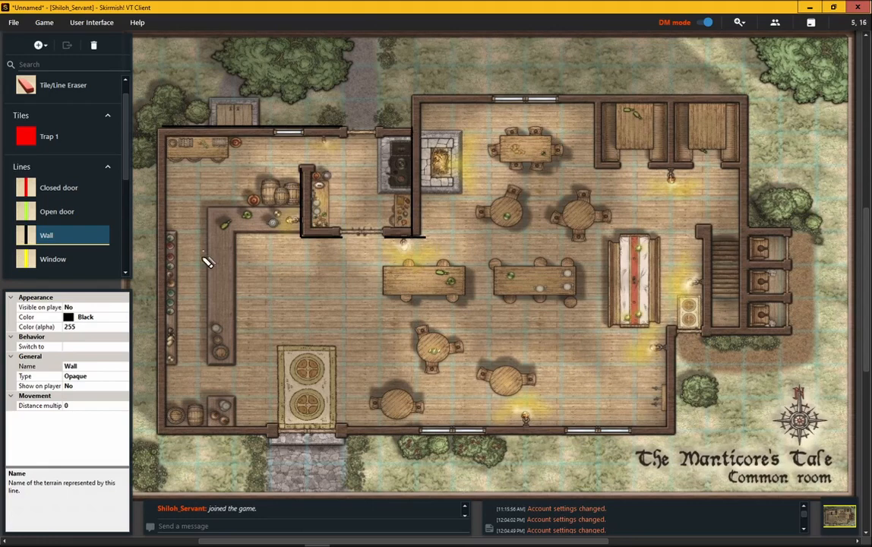
left_click(50, 86)
left_click(420, 236)
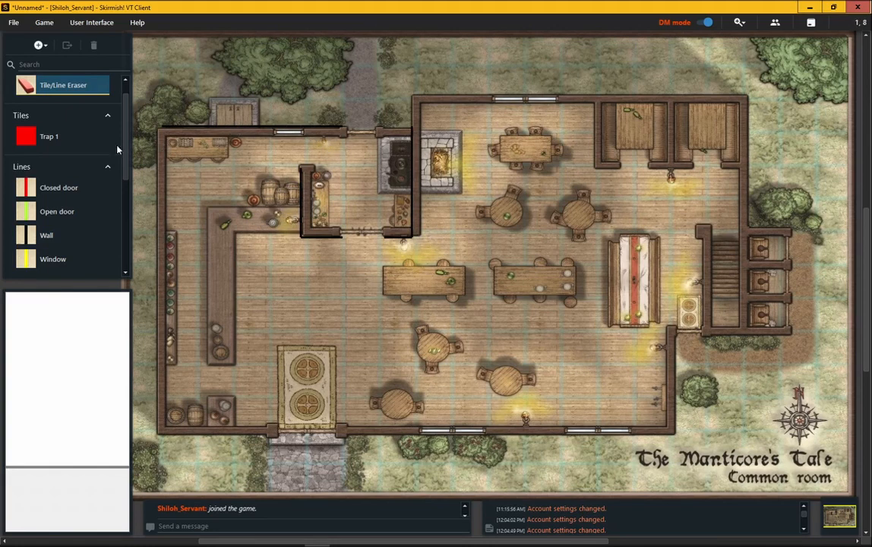
left_click(47, 233)
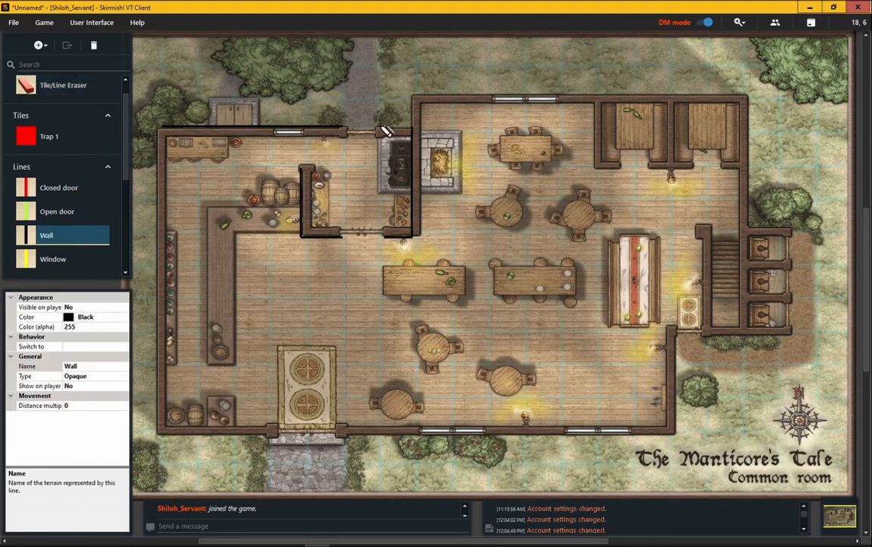
left_click(413, 129)
Draw a window line over the window in the tavern's north wall.
left_click(69, 260)
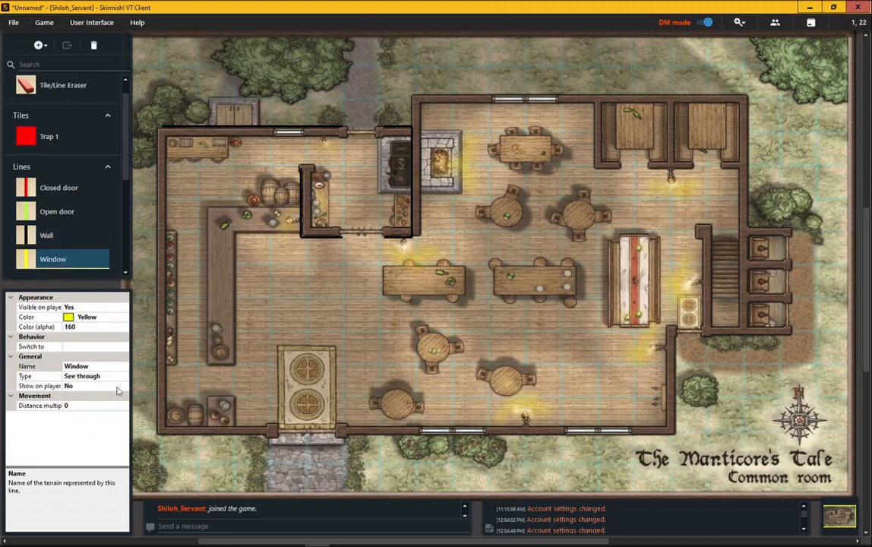
key("Escape")
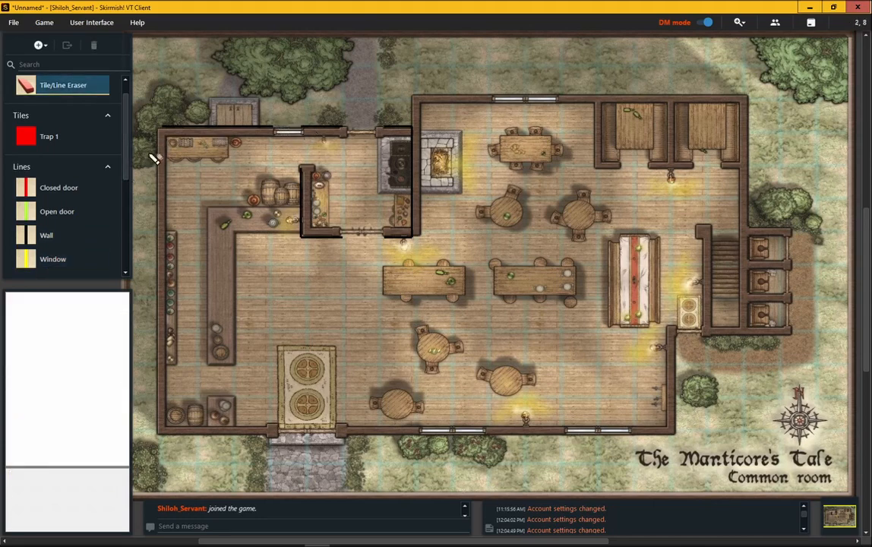
left_click(57, 258)
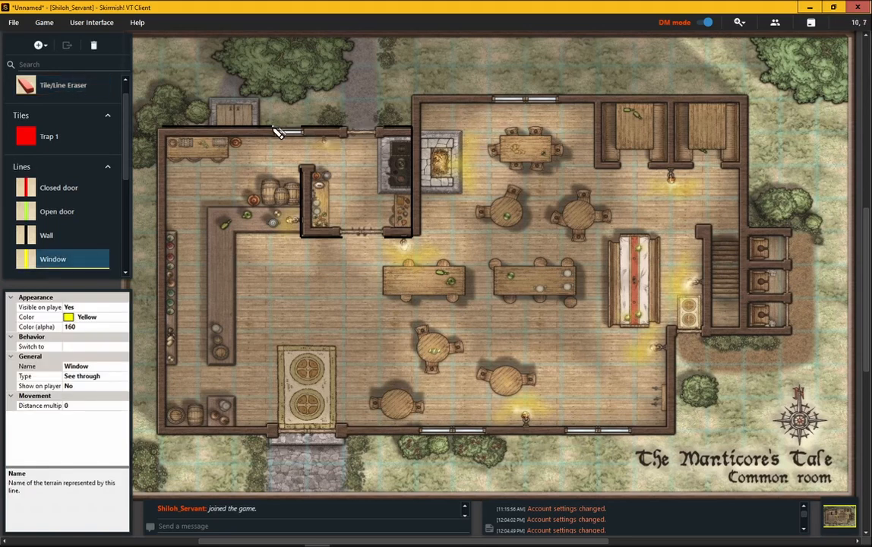
left_click_drag(276, 130, 304, 131)
Place closed doors across the north wall opening and the back room's lower doorway.
left_click(56, 189)
left_click_drag(344, 127, 384, 128)
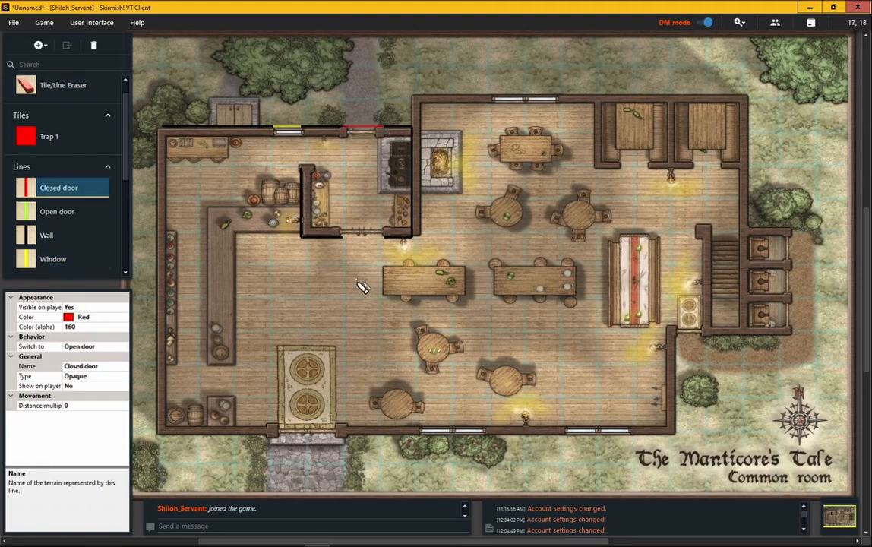
left_click_drag(343, 239, 398, 244)
Switch to Player mode to preview the players' view, then return to DM mode.
left_click(52, 87)
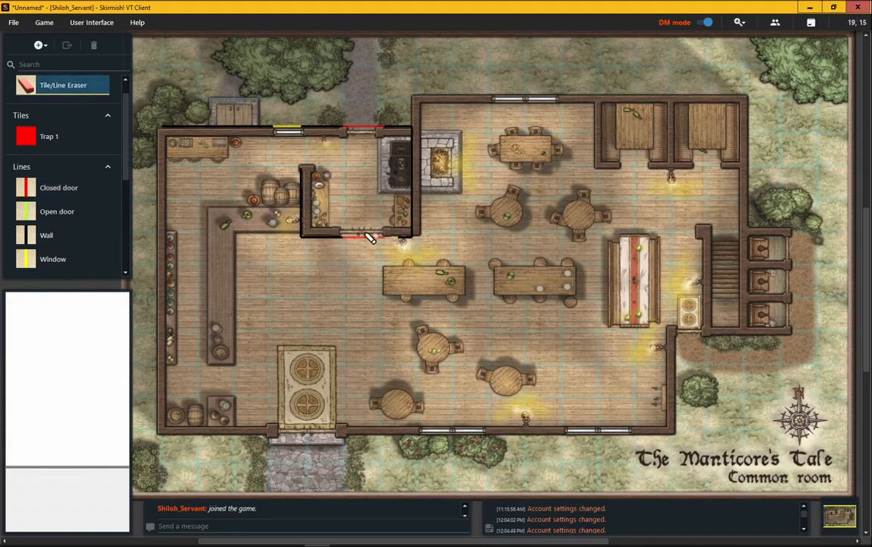
left_click(78, 232)
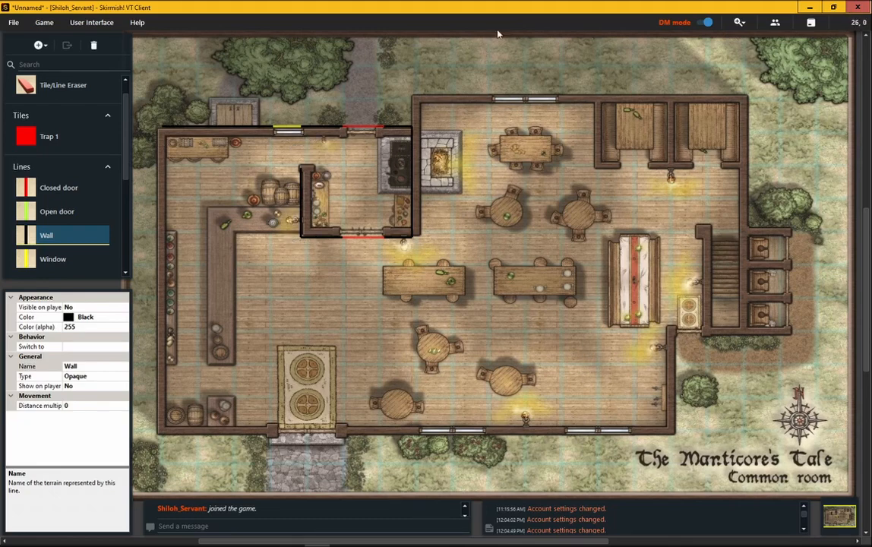
left_click(702, 24)
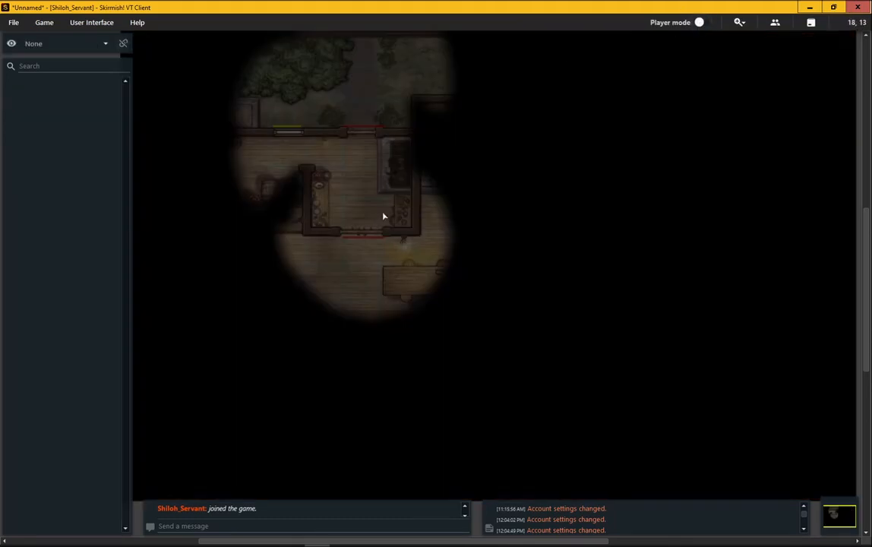
left_click(44, 22)
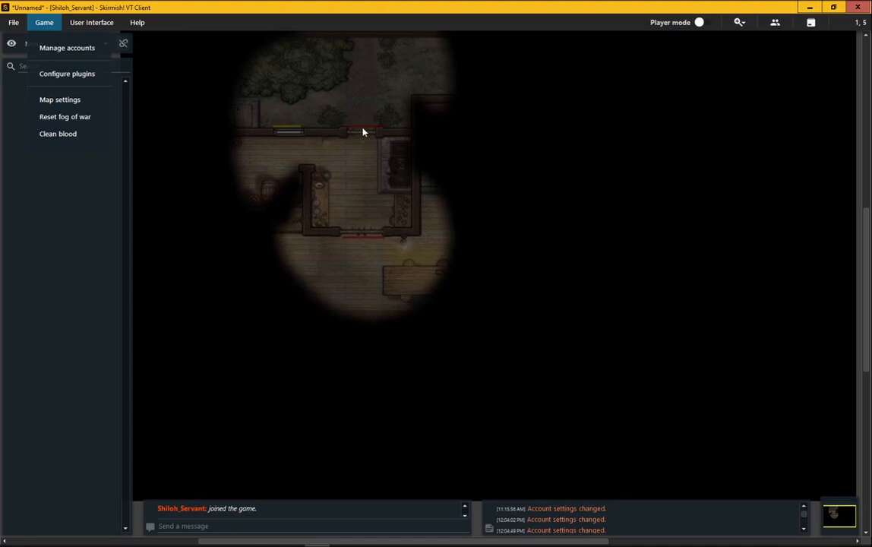
left_click(700, 22)
Set Visible on player mode to No for the Wall and Window line types.
left_click(46, 235)
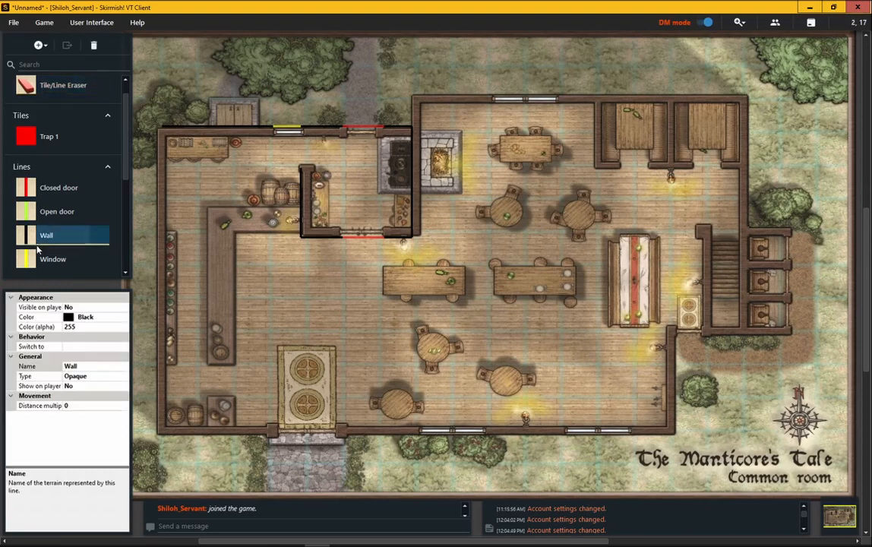
left_click(68, 307)
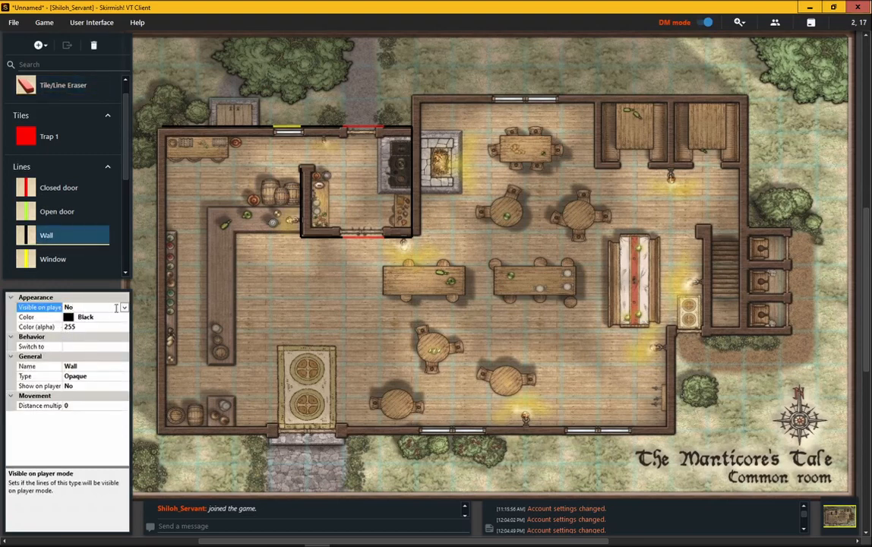
left_click(125, 307)
left_click(105, 307)
left_click(76, 259)
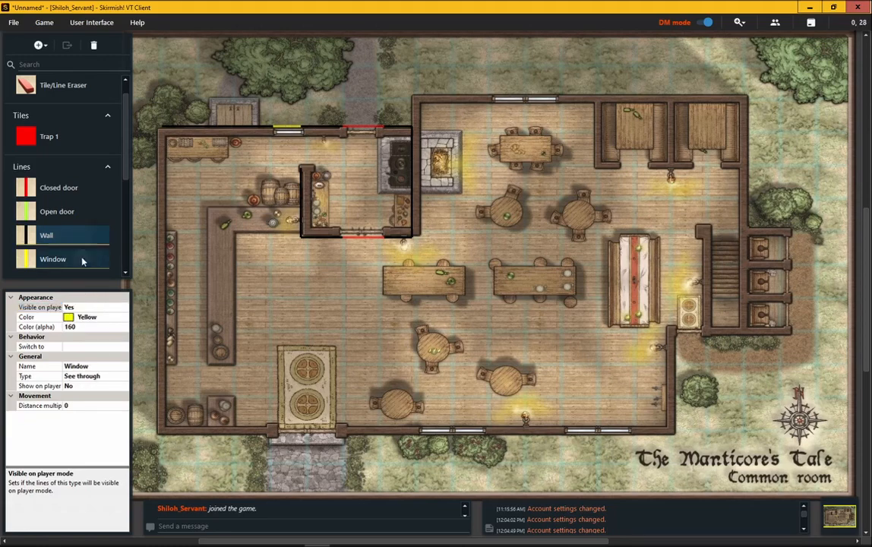
left_click(121, 307)
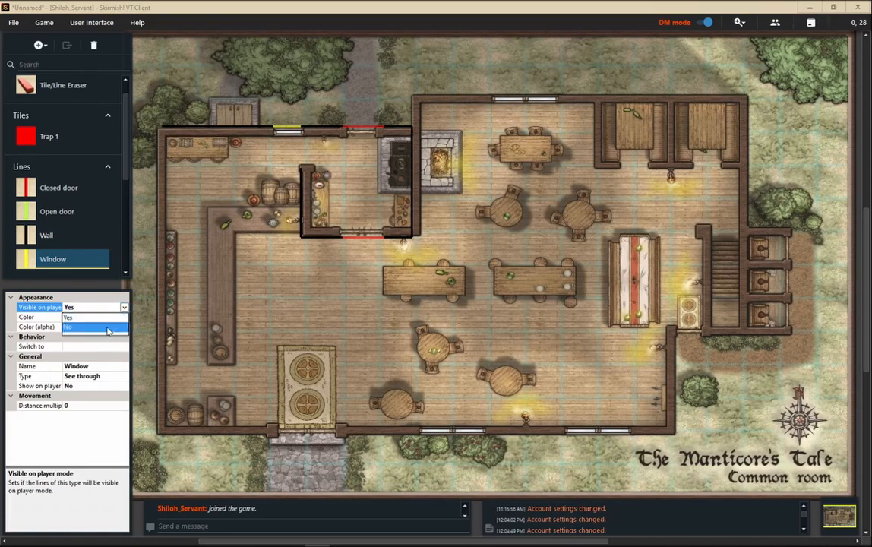
left_click(108, 326)
Draw a vertical wall above the back room's doorway, then erase it.
left_click(59, 229)
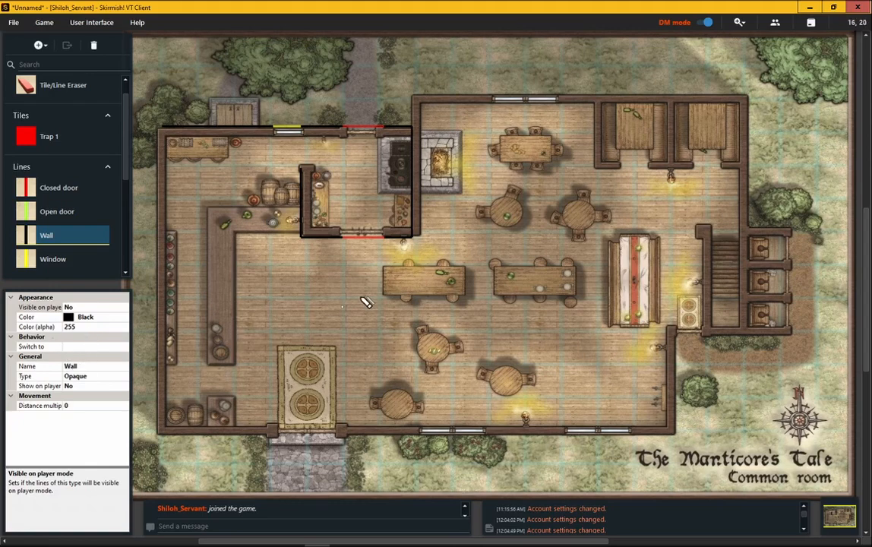
scroll(350, 292, "up", 2)
scroll(351, 292, "up", 3)
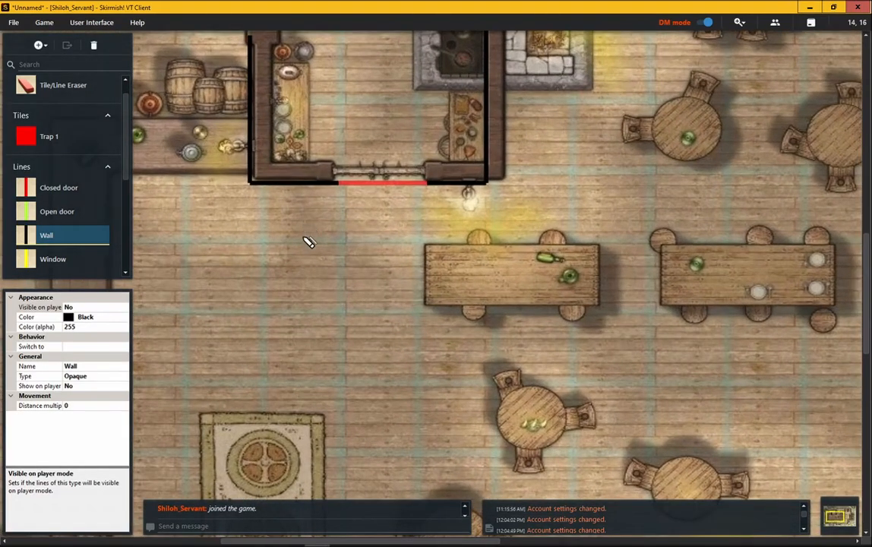
left_click_drag(338, 124, 338, 183)
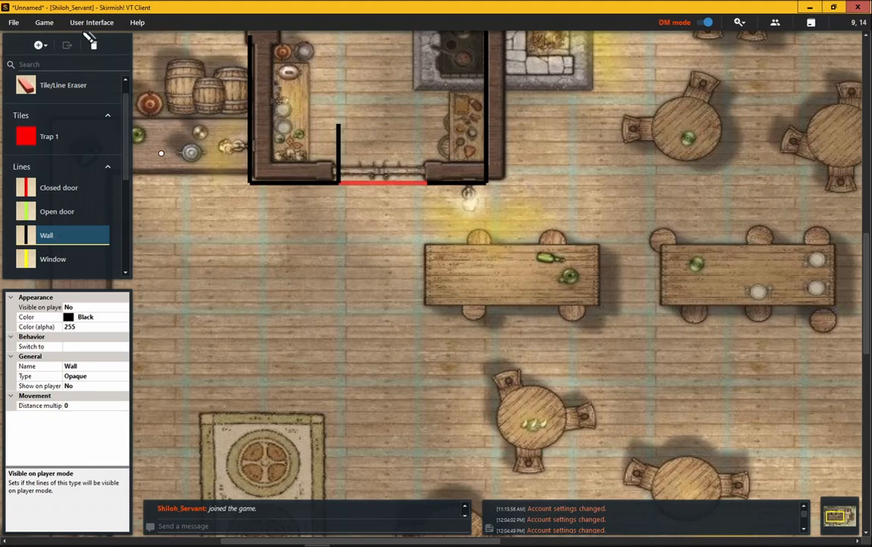
left_click(52, 84)
mouse_move(343, 129)
left_mouse_down()
mouse_move(343, 176)
mouse_move(317, 216)
left_mouse_up()
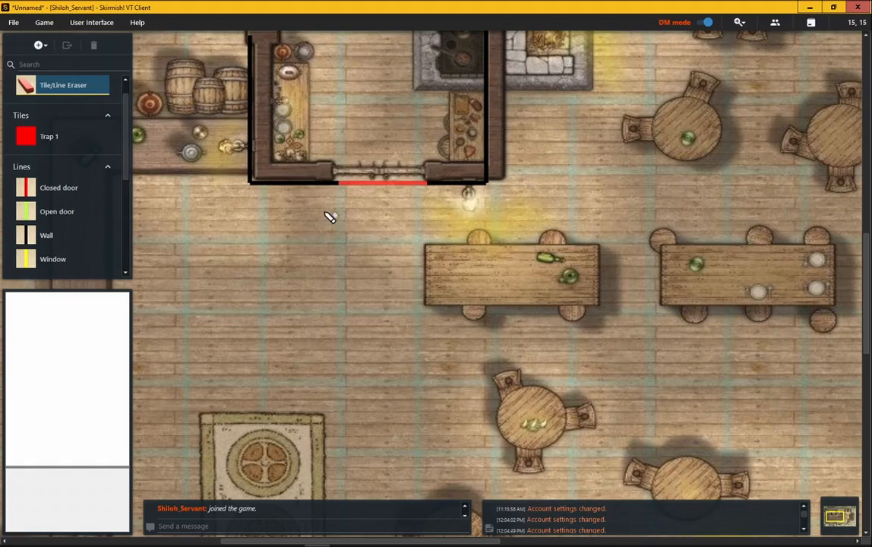
Set the Wall line type's color alpha to 160.
left_click_drag(331, 217, 343, 356)
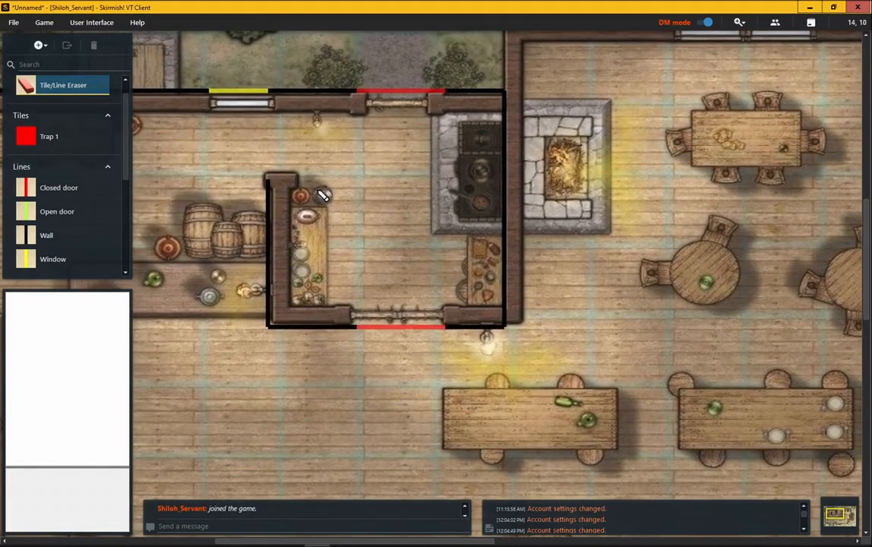
left_click(79, 235)
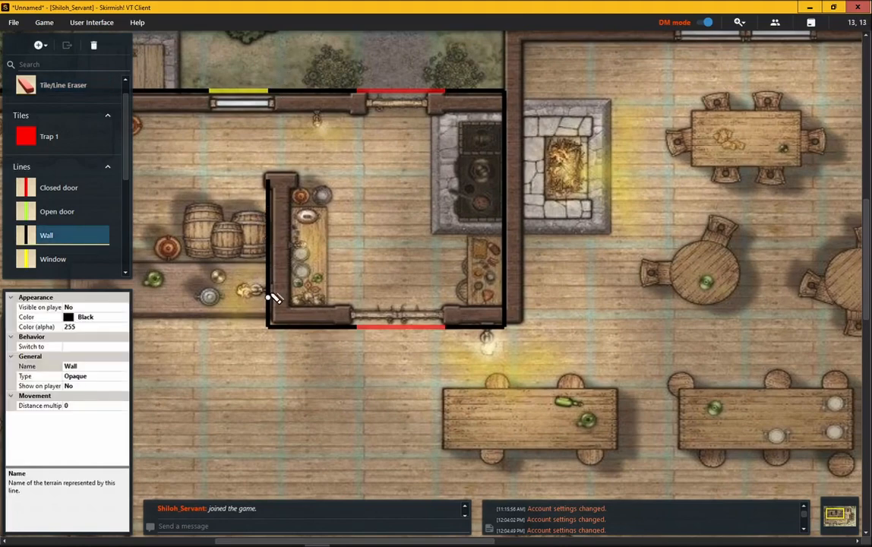
scroll(272, 292, "up", 1)
scroll(278, 291, "up", 1)
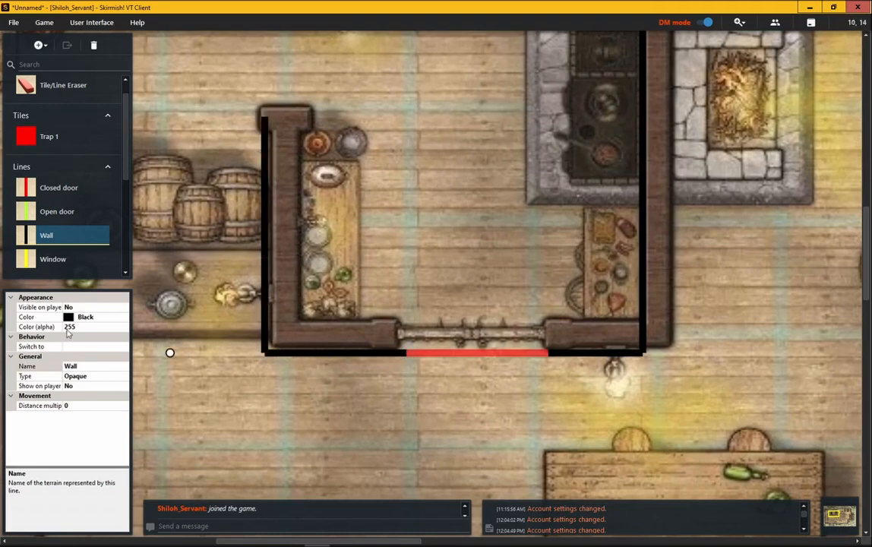
left_click(68, 328)
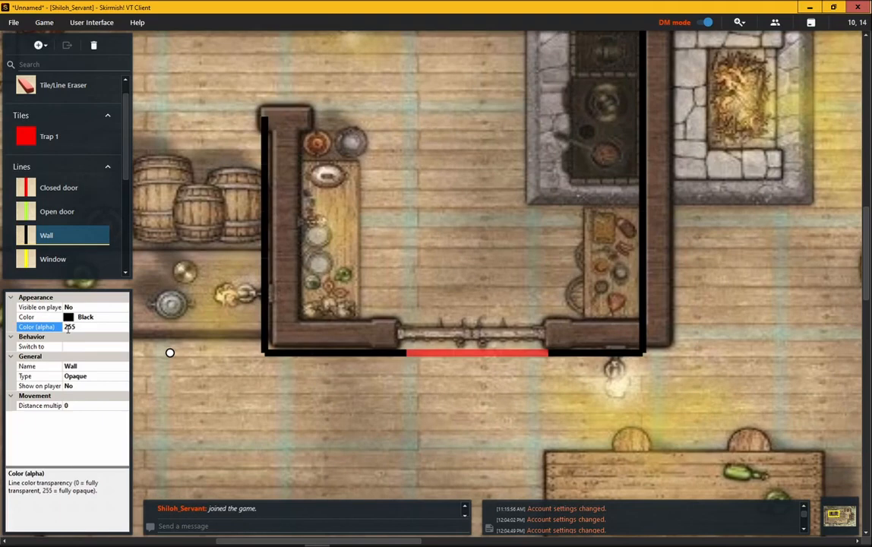
double_click(67, 328)
type("160")
key("Return")
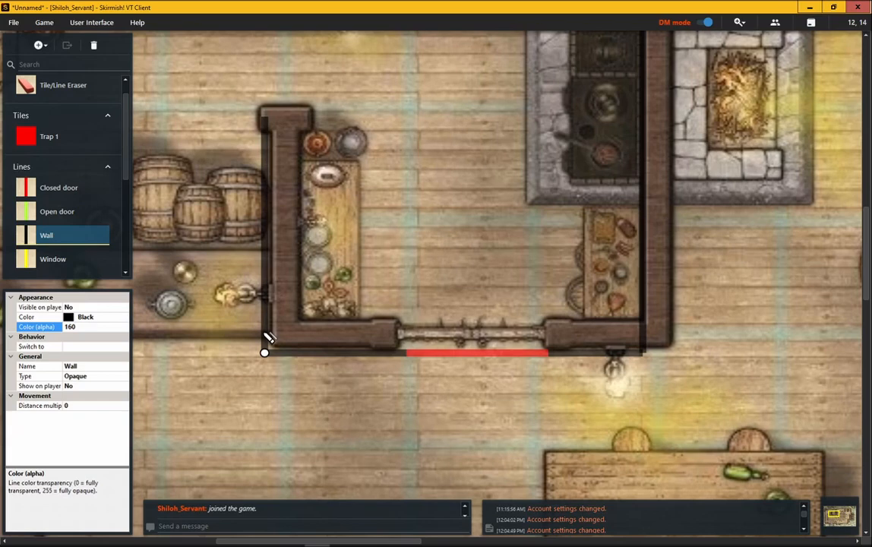
Set the Wall line type's color alpha back to 255.
left_click(81, 327)
type("255")
key("Return")
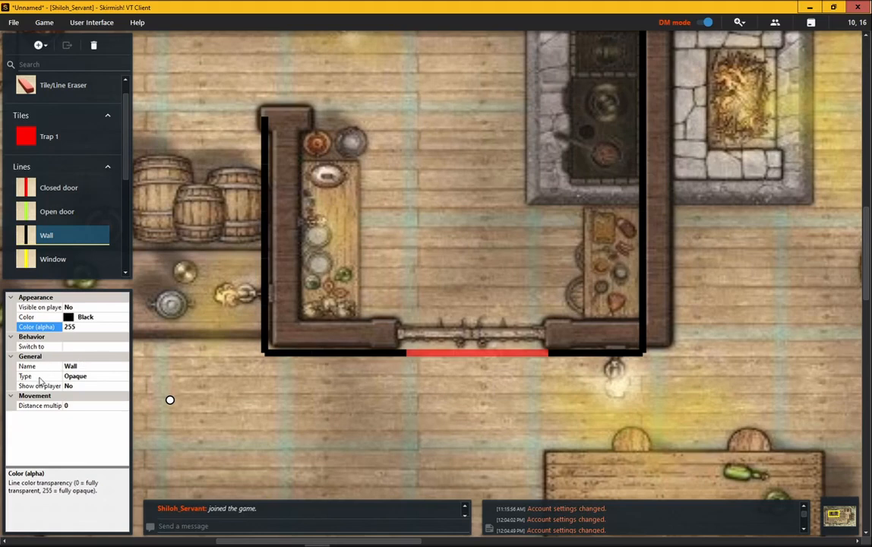
Open the Wall line type's Type options and leave it Opaque.
left_click(81, 377)
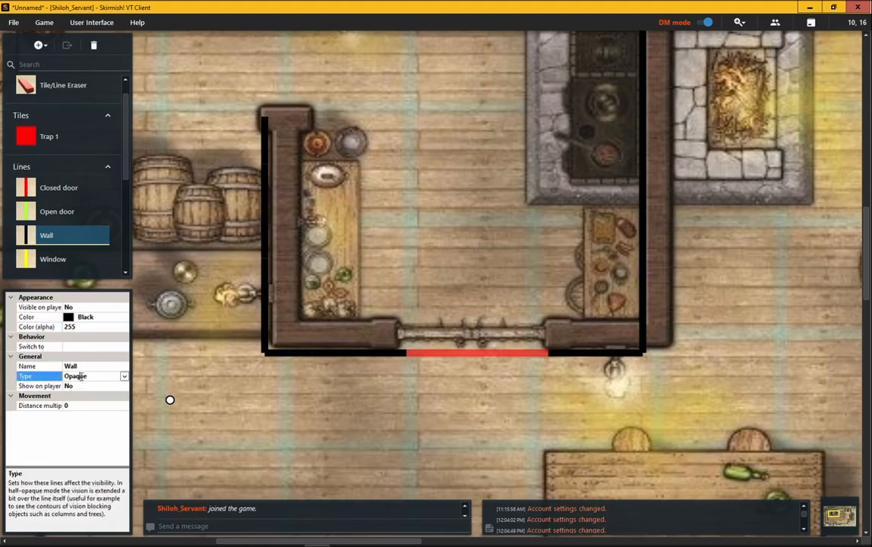
left_click(124, 376)
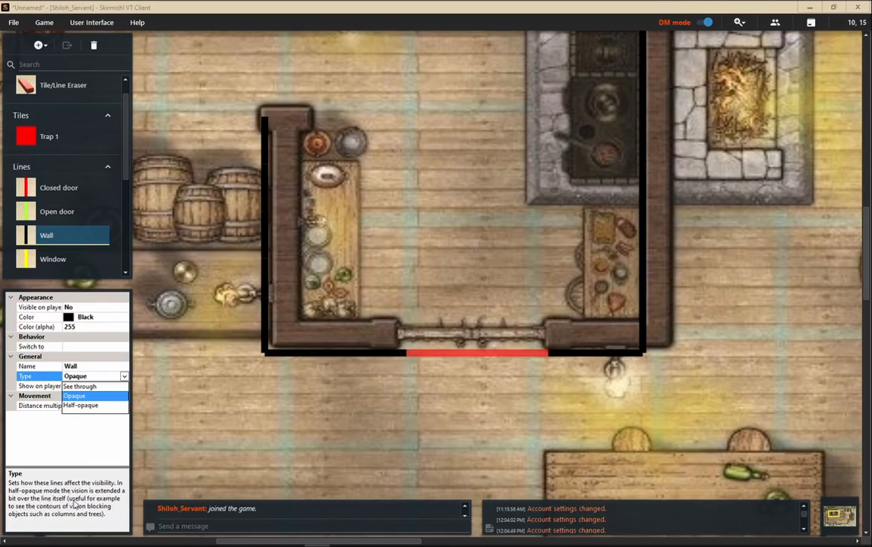
scroll(224, 363, "down", 5)
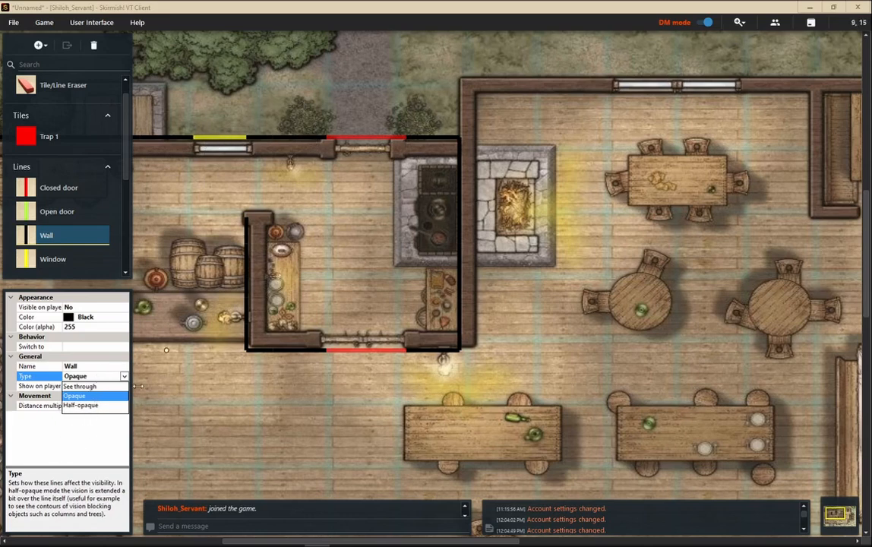
left_click(87, 377)
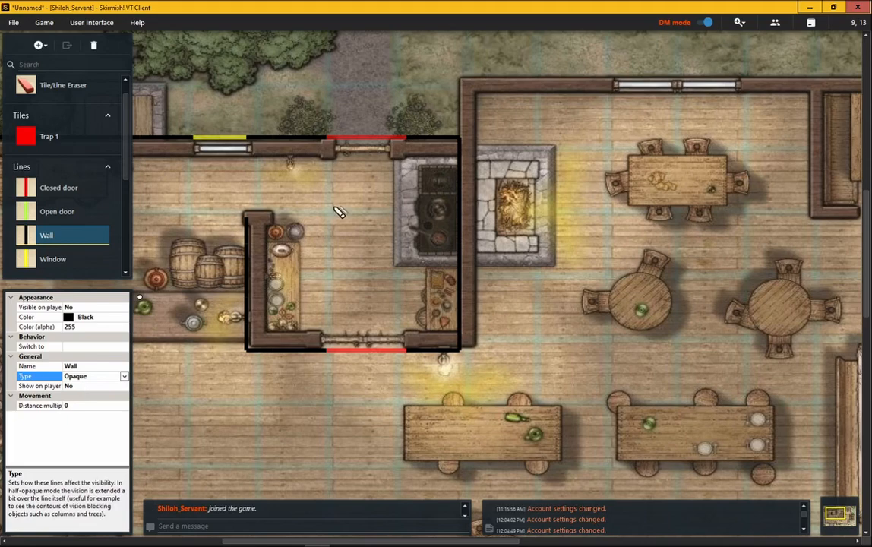
Preview the map in Player mode, then switch back to DM mode.
left_click(706, 23)
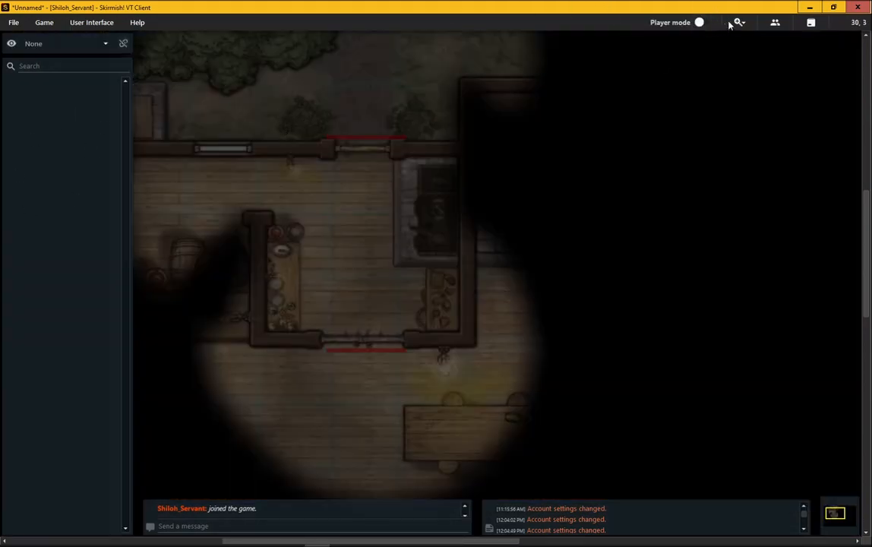
left_click(700, 23)
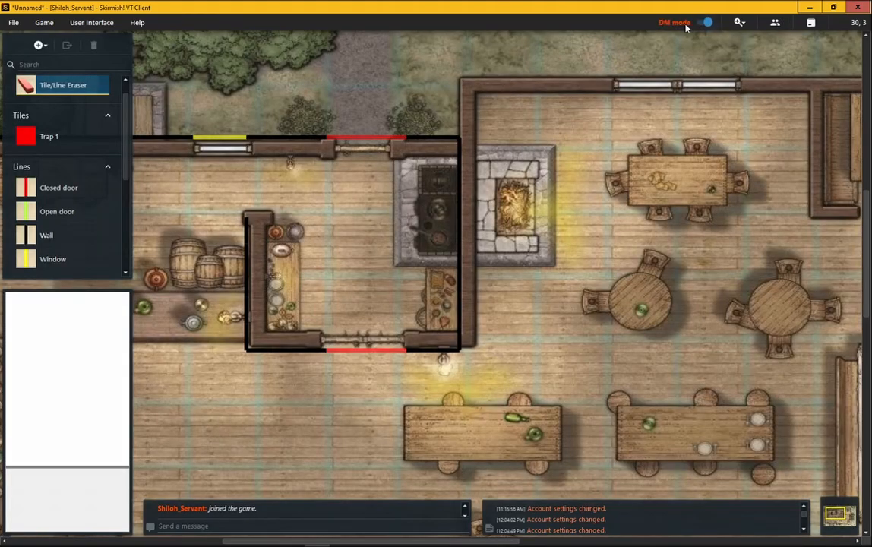
Set the Wall line type's Visible on player mode and Show on player list to Yes.
left_click(59, 241)
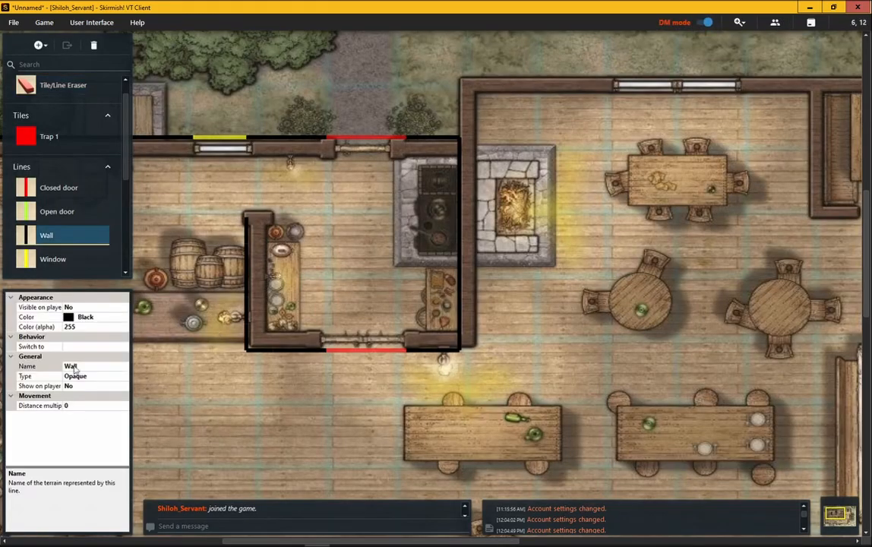
left_click(96, 308)
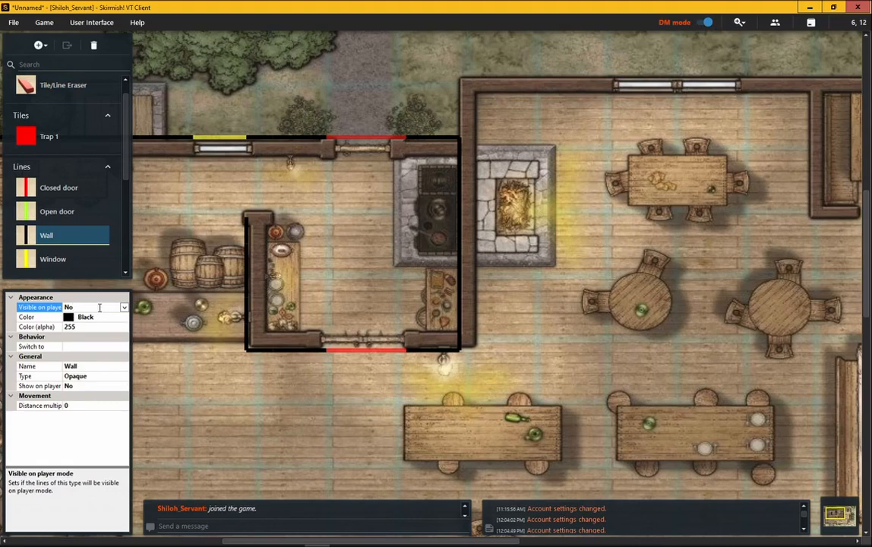
left_click(86, 261)
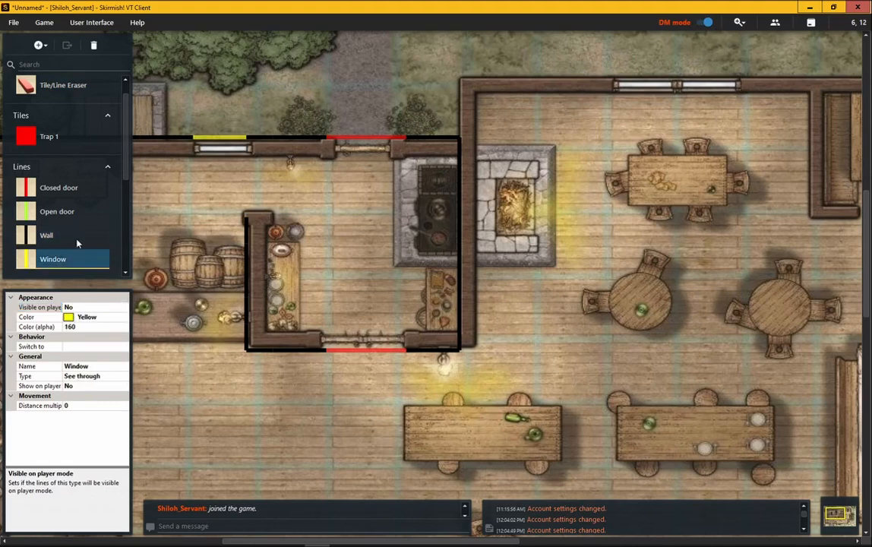
left_click(72, 235)
left_click(80, 307)
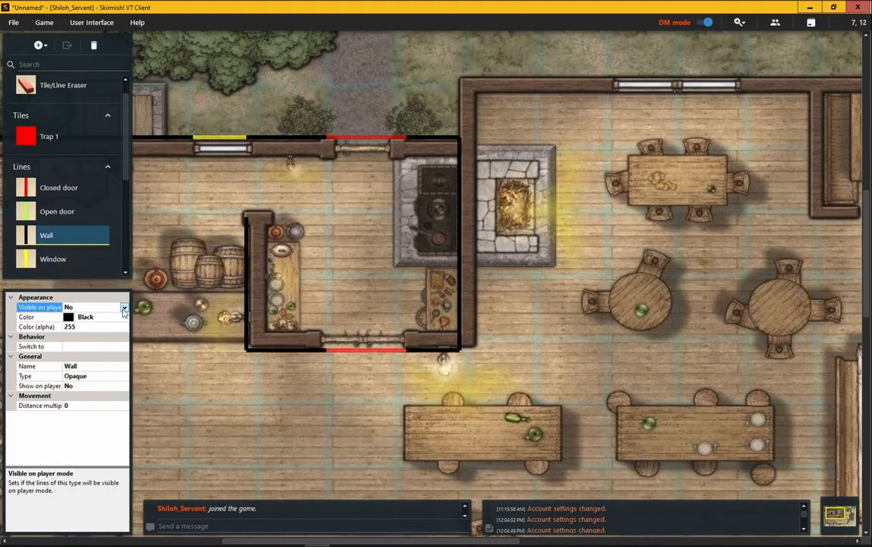
left_click(106, 307)
left_click(79, 318)
left_click(78, 386)
left_click(107, 386)
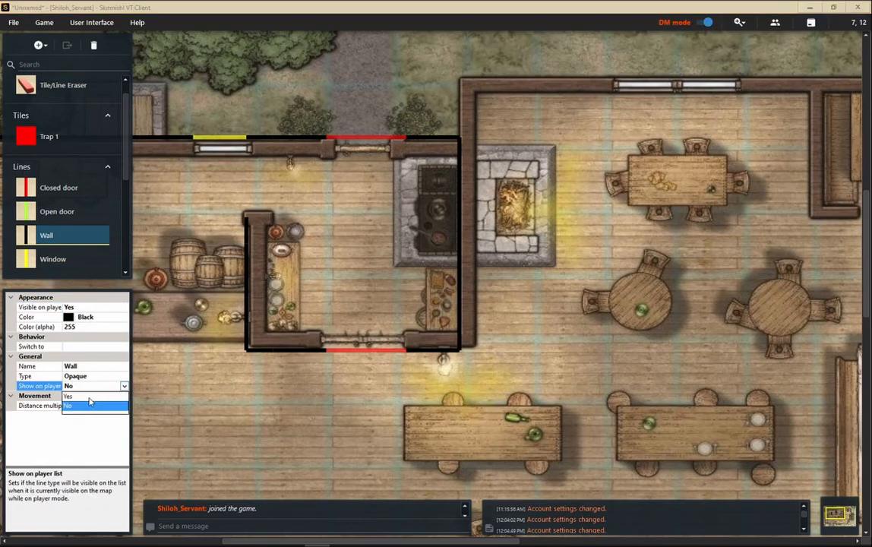
left_click(84, 396)
Check the players' view of the walls in Player mode and return to DM mode.
left_click(700, 25)
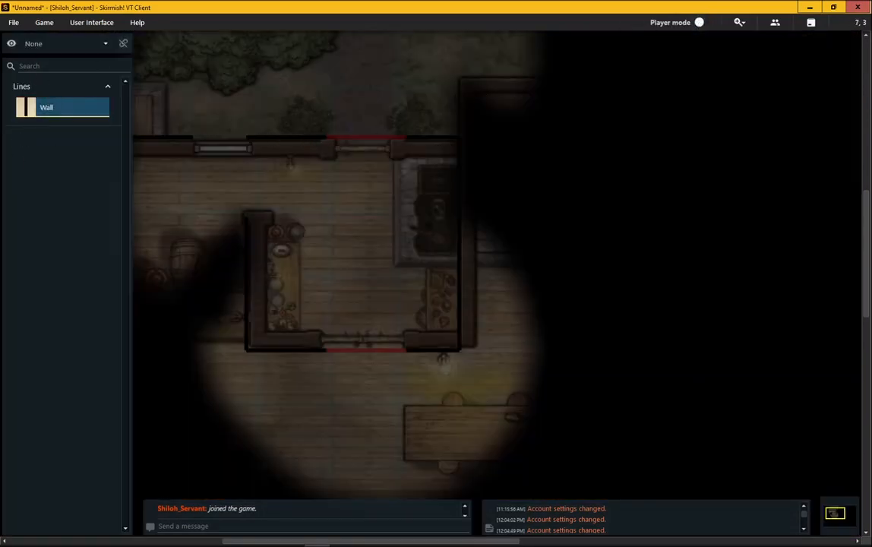
left_click(702, 24)
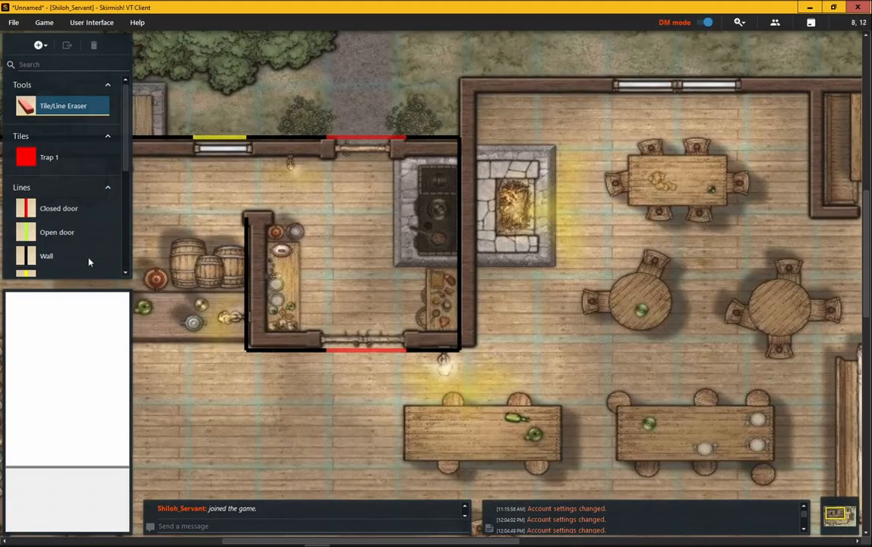
Set the Wall line type's Visible on player mode back to No.
left_click(83, 256)
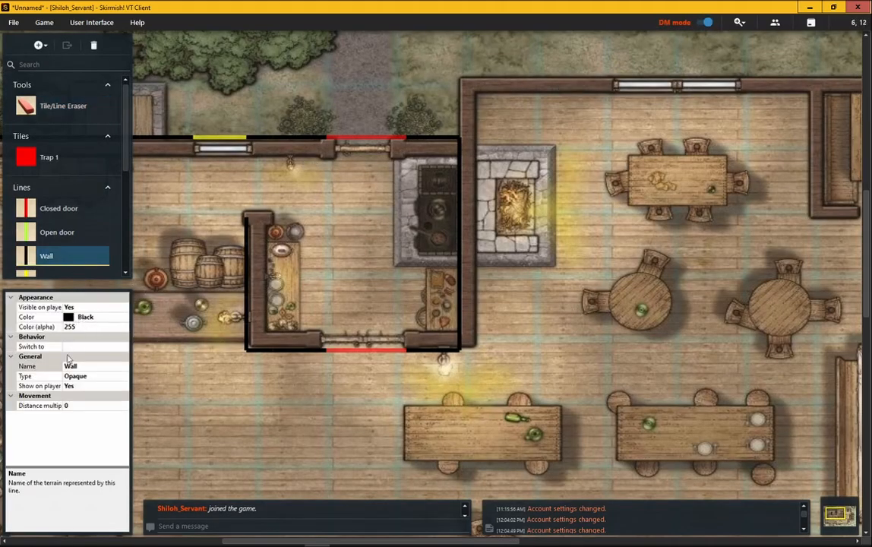
left_click(73, 307)
left_click(116, 307)
left_click(118, 307)
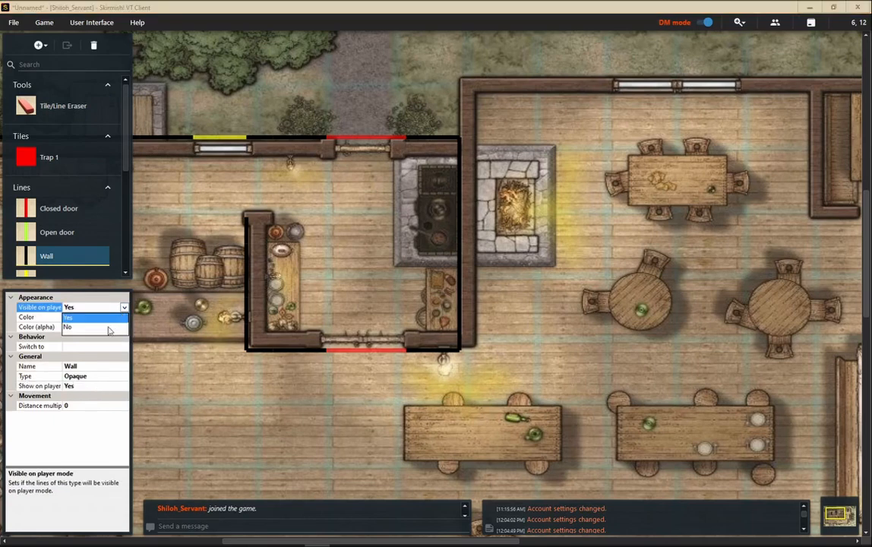
left_click(109, 327)
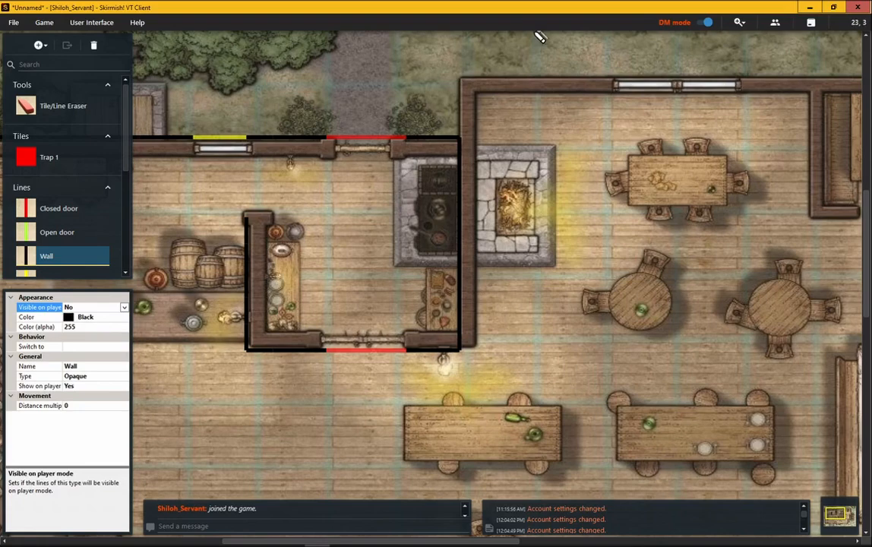
Preview Player mode again and return to DM mode.
left_click(707, 22)
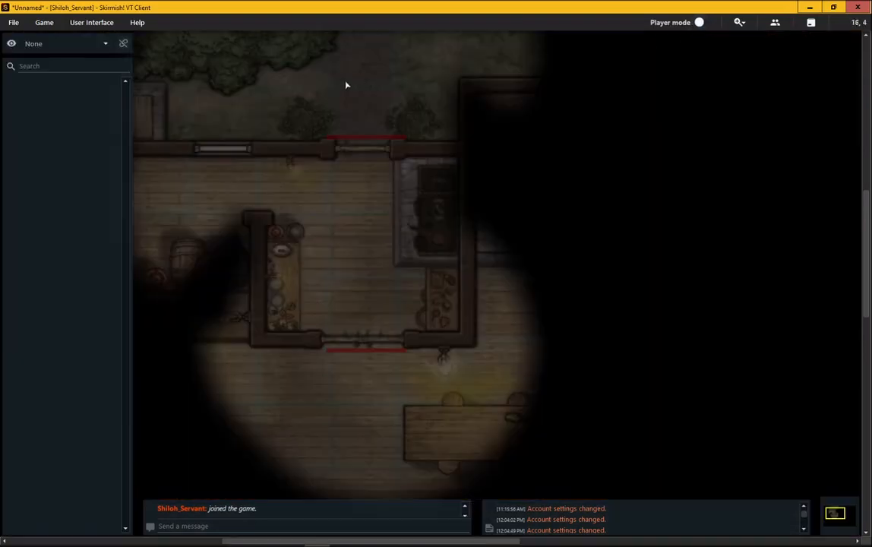
left_click(705, 22)
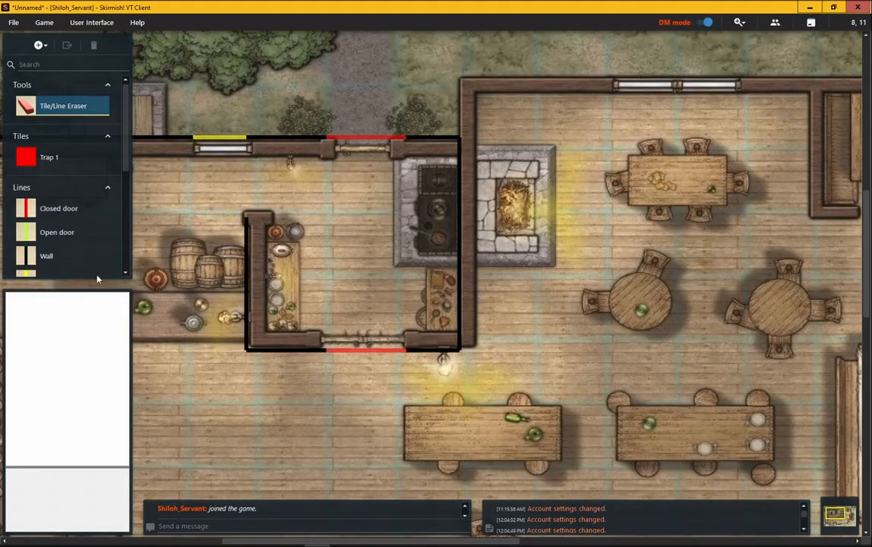
Set the Wall line type's Show on player list back to No.
left_click(76, 254)
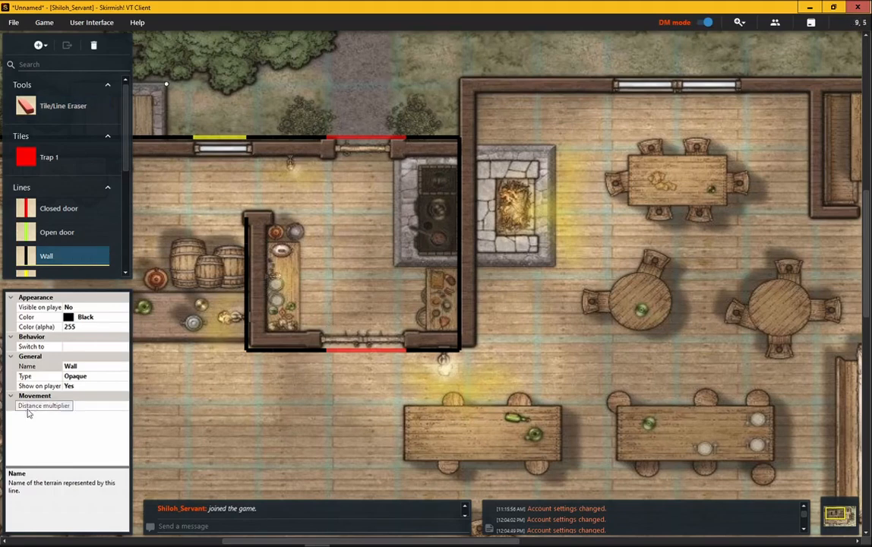
left_click(73, 387)
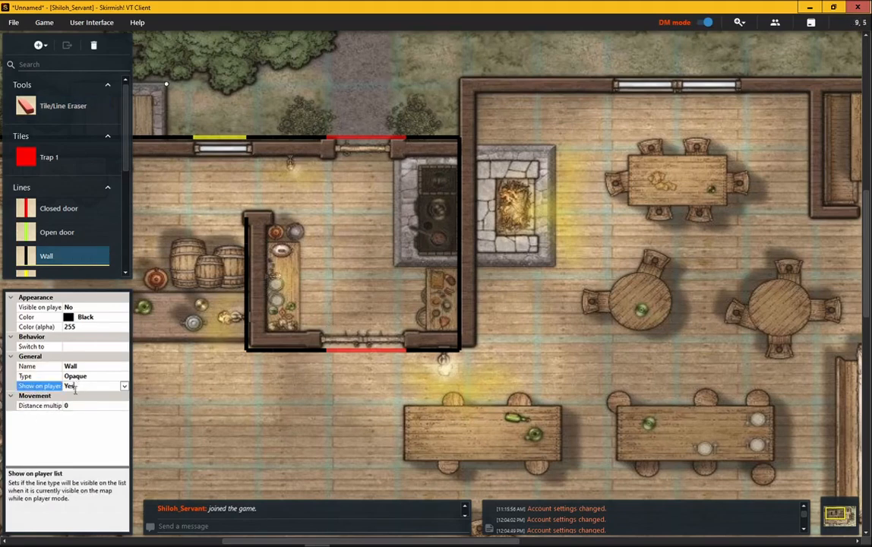
left_click(114, 387)
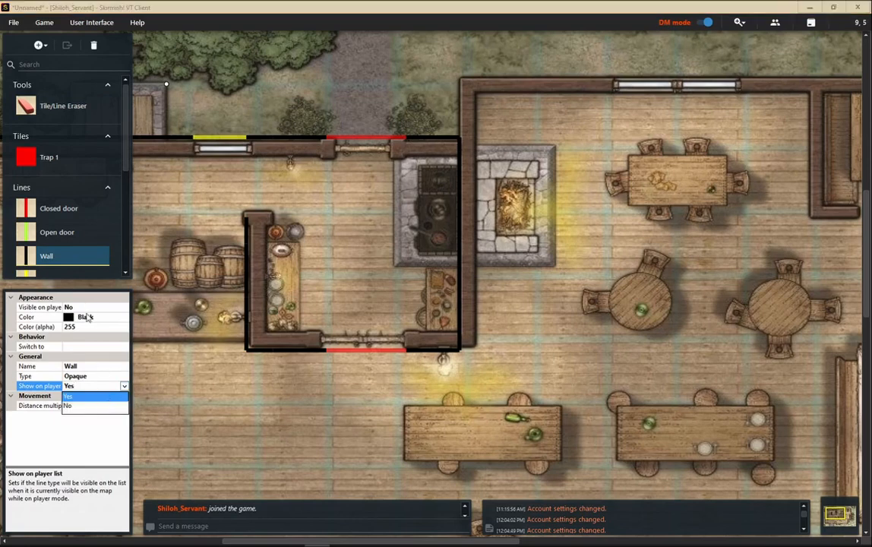
left_click(90, 407)
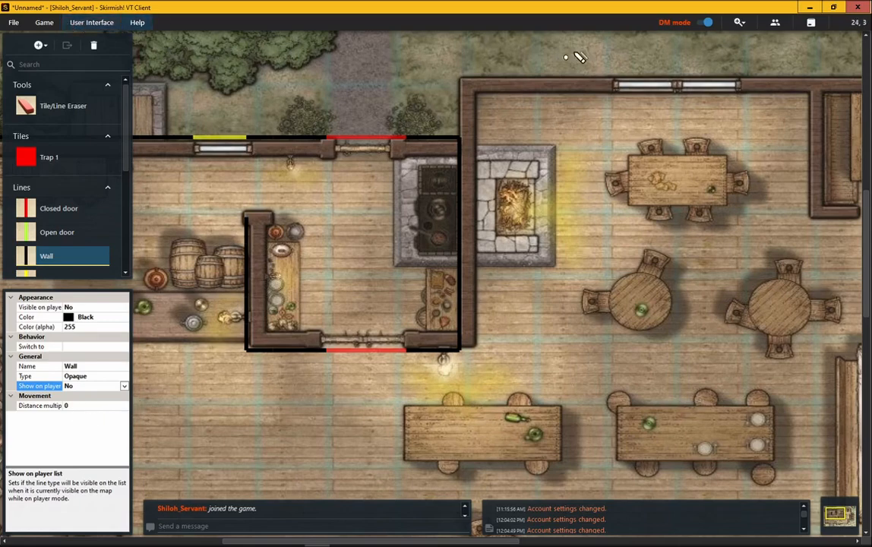
Switch to Player mode, reset the fog of war, and return to DM mode.
left_click(706, 24)
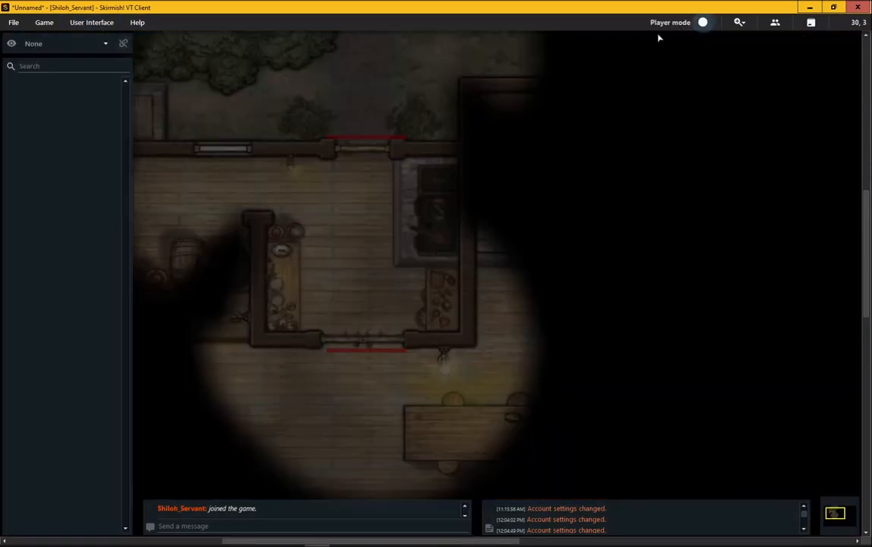
left_click(43, 22)
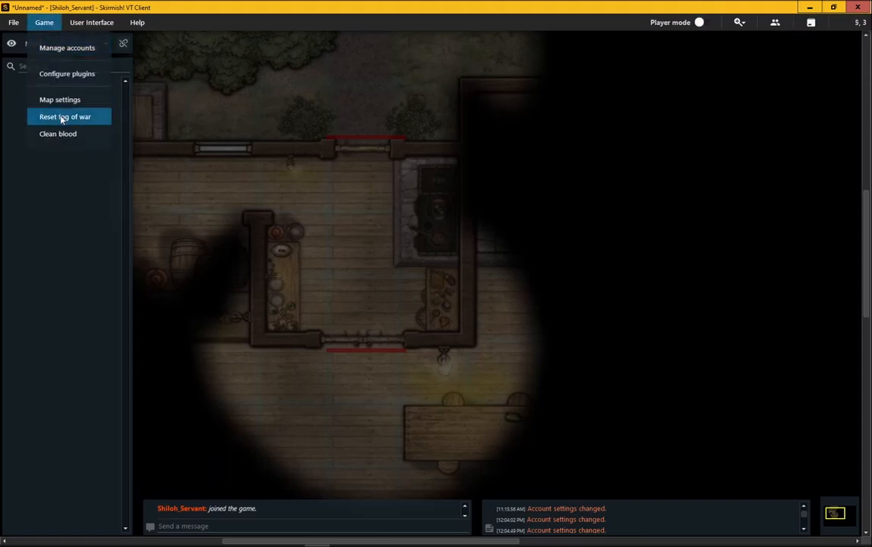
left_click(63, 117)
left_click(416, 292)
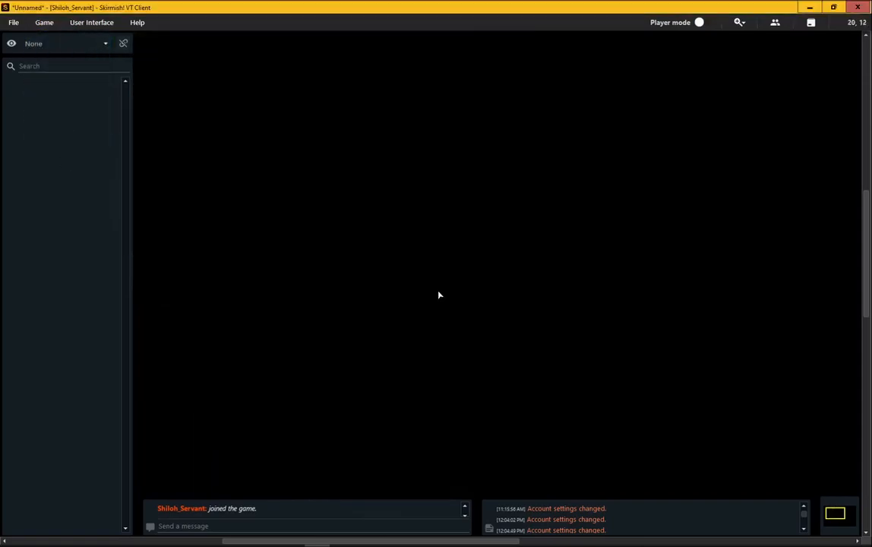
left_click(702, 24)
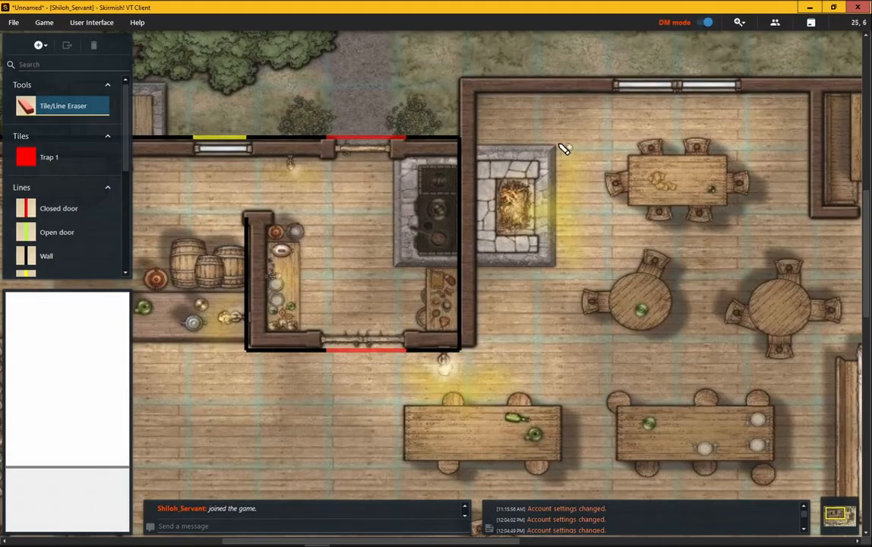
Place the Crilliss of Goshen PC token on the map just outside the tavern's north wall.
scroll(411, 141, "down", 2)
scroll(89, 228, "down", 3)
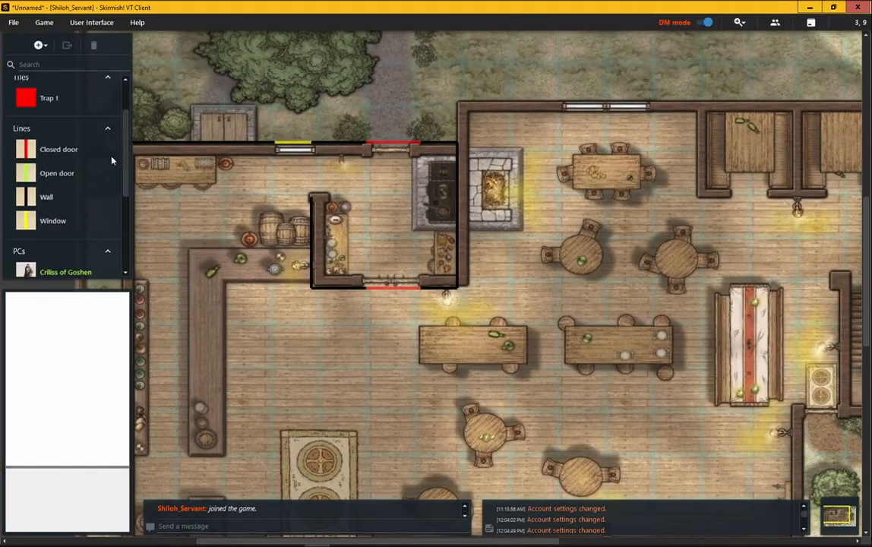
left_click(69, 204)
left_click_drag(69, 204, 397, 75)
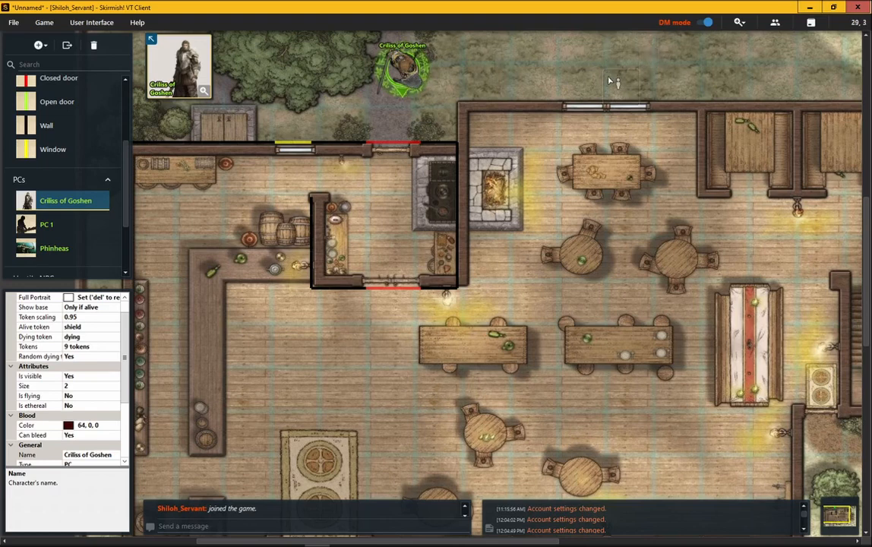
Switch to Player mode and walk the Crilliss of Goshen token west along the north wall to the window and back to the door.
left_click(706, 23)
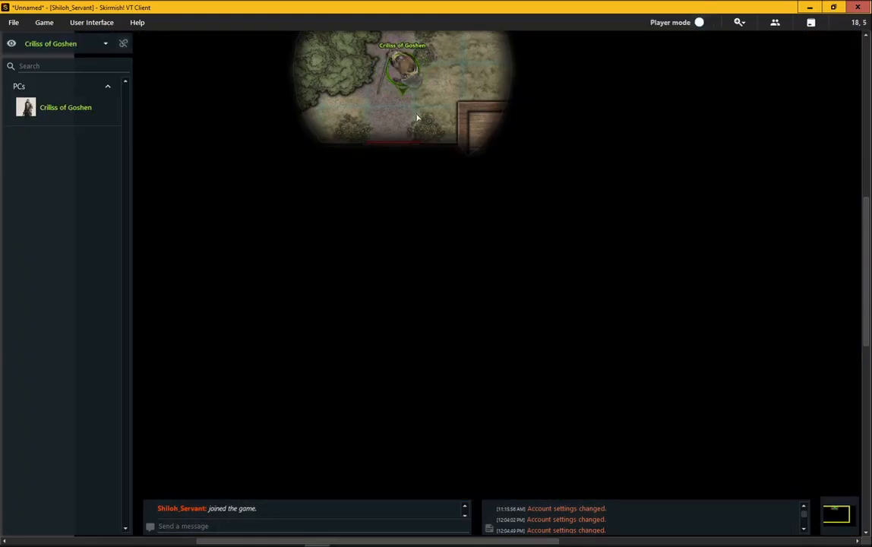
left_click_drag(415, 131, 412, 202)
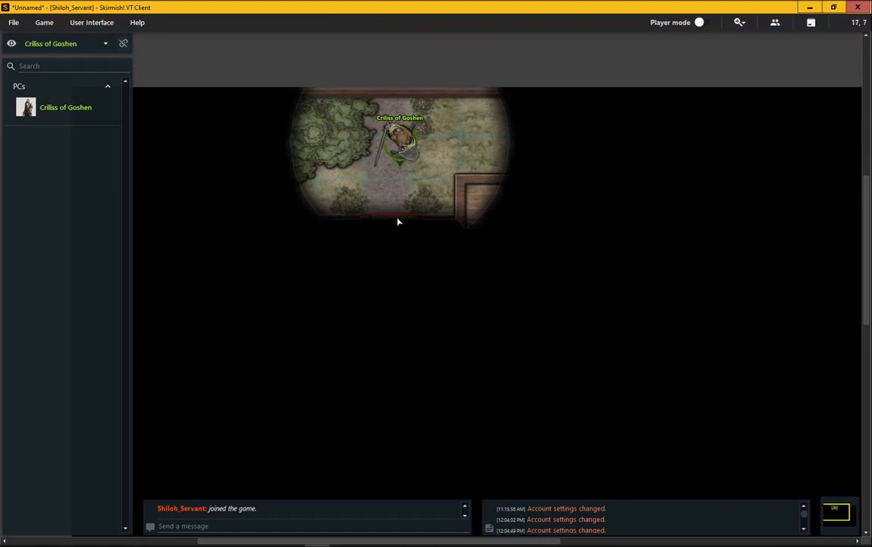
left_click(408, 140)
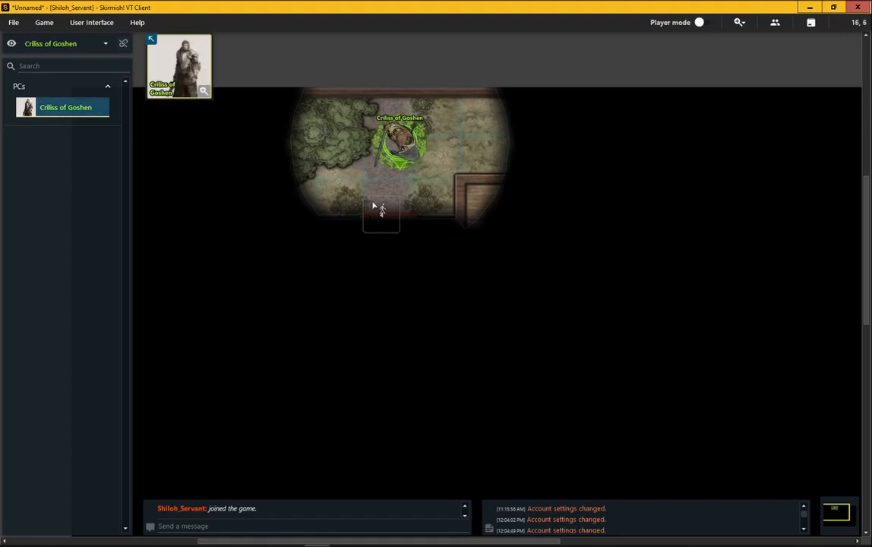
left_click(334, 210)
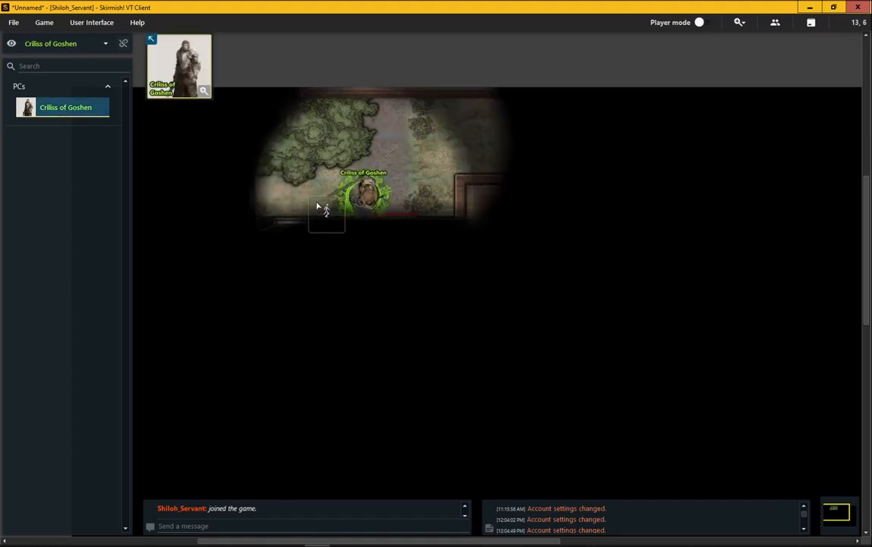
left_click(309, 212)
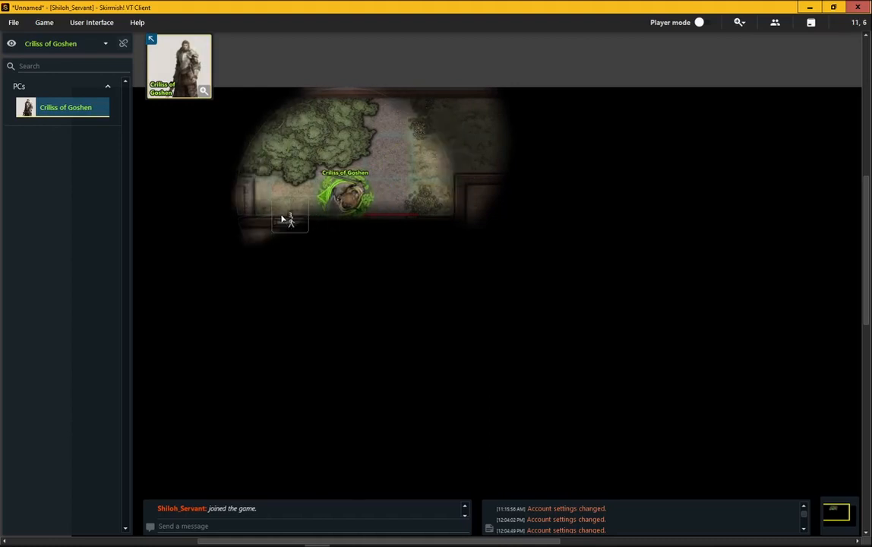
left_click(299, 215)
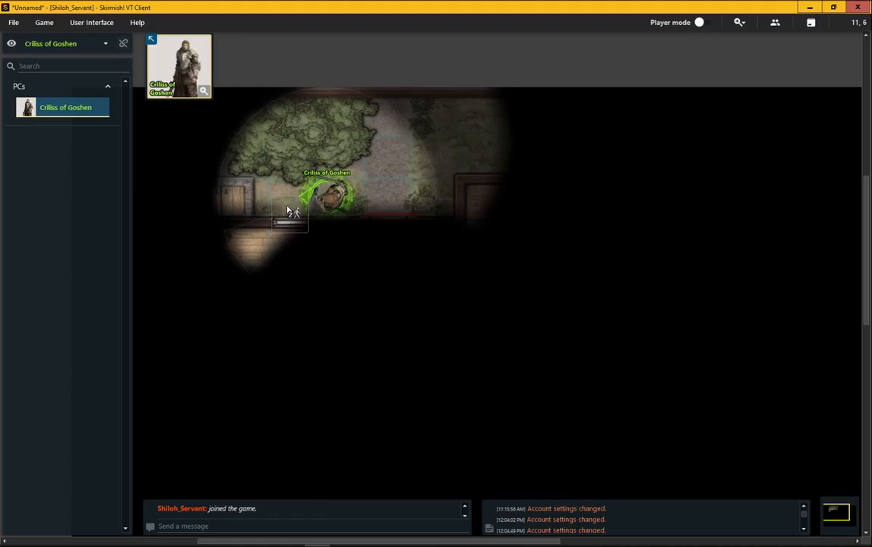
left_click(289, 204)
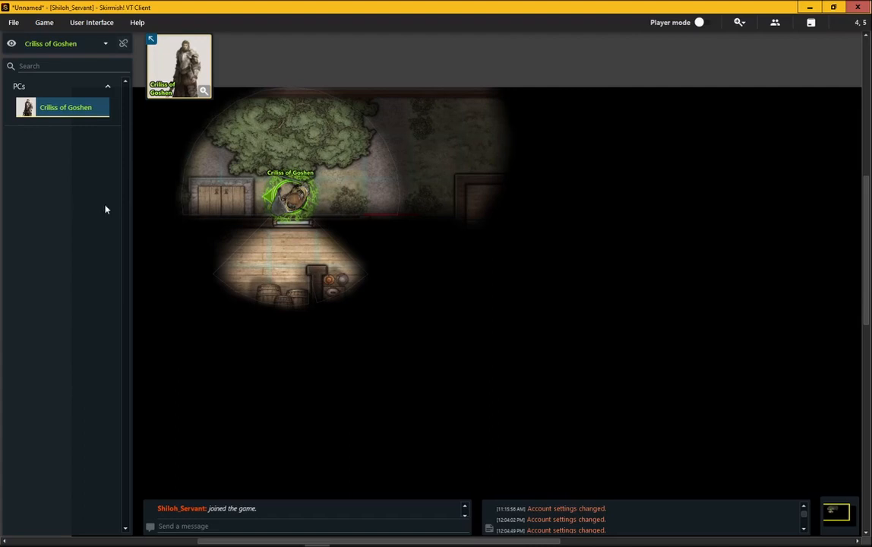
left_click(377, 210)
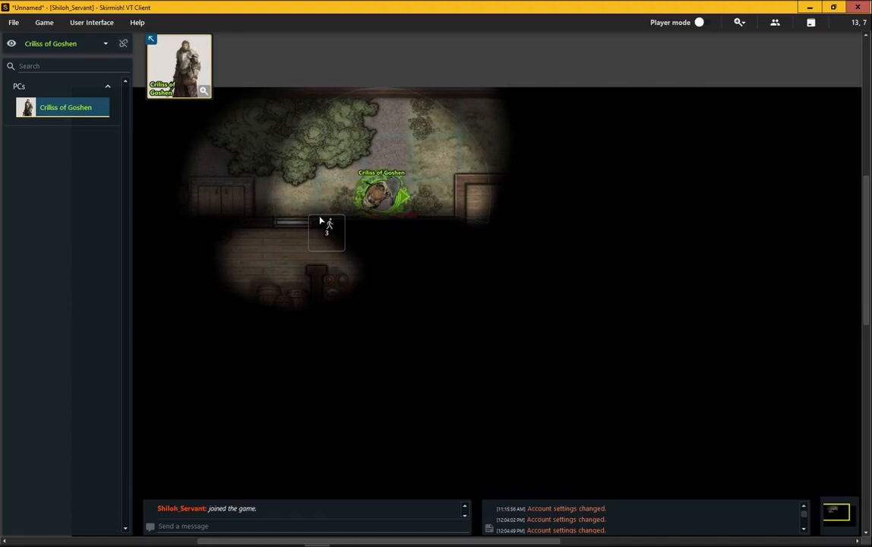
Open the north door beside the Crilliss of Goshen token.
right_click(387, 210)
left_click(384, 210)
scroll(390, 218, "up", 5)
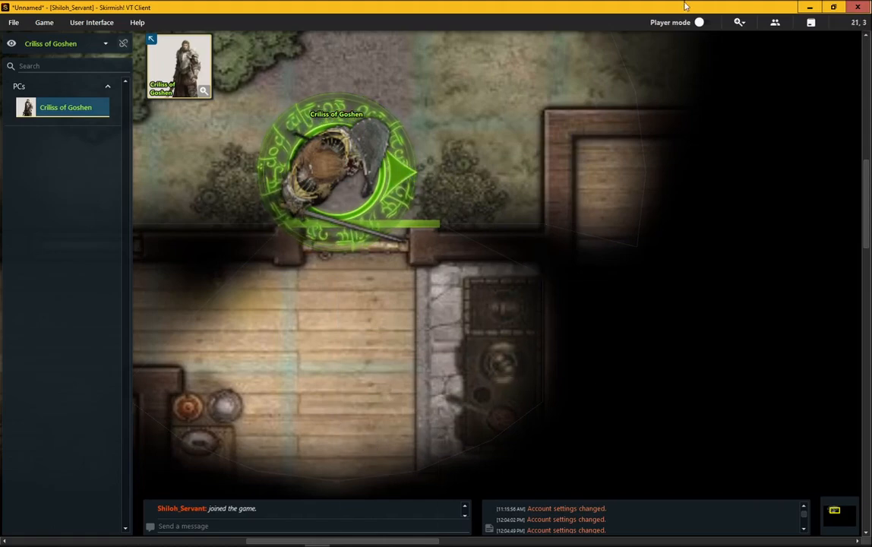
Return to DM mode and inspect the properties of the Closed door, Wall and Open door line types.
left_click(701, 23)
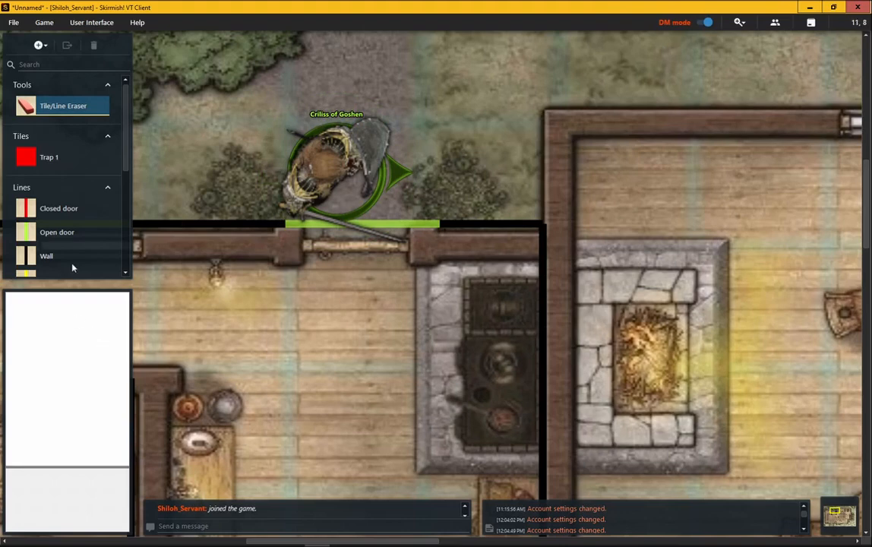
left_click(76, 210)
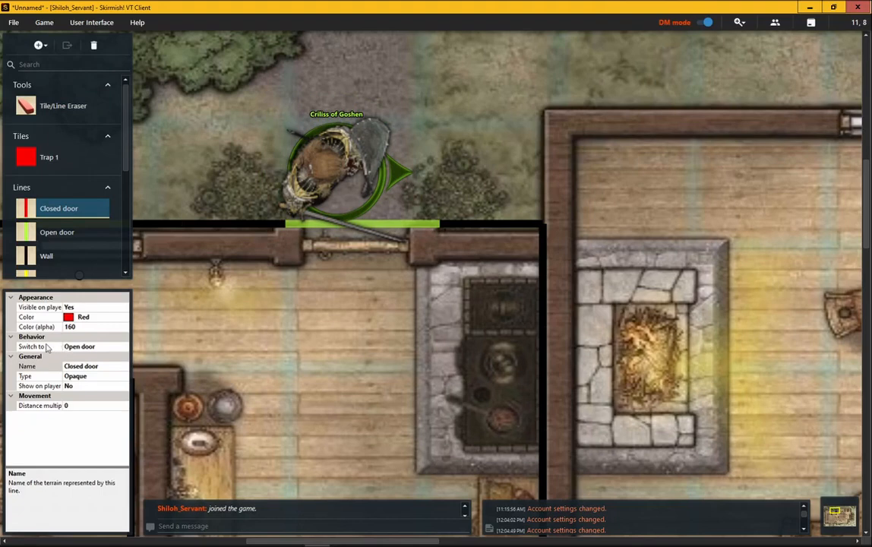
left_click(82, 260)
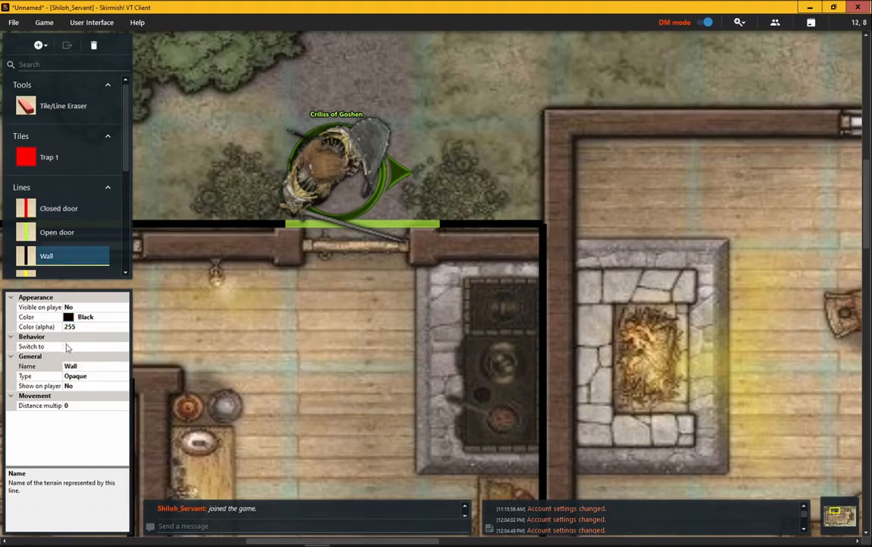
left_click(92, 215)
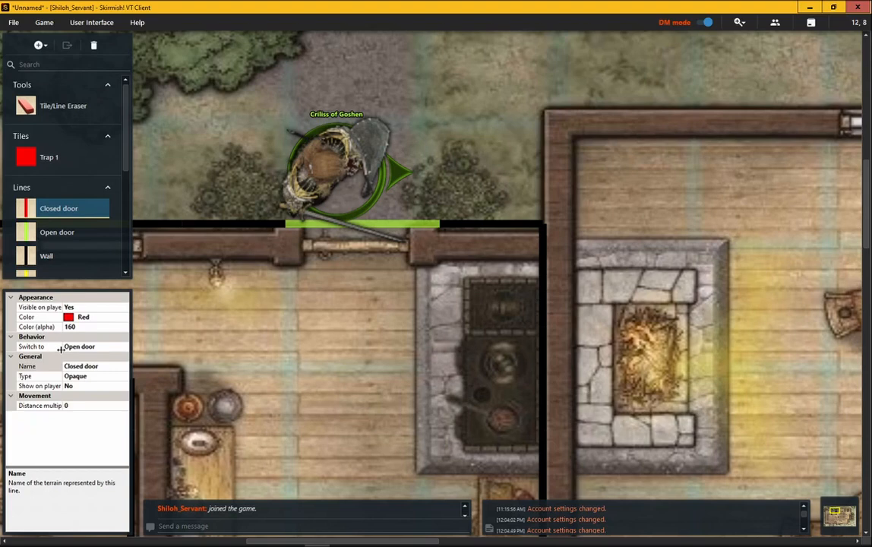
left_click(81, 236)
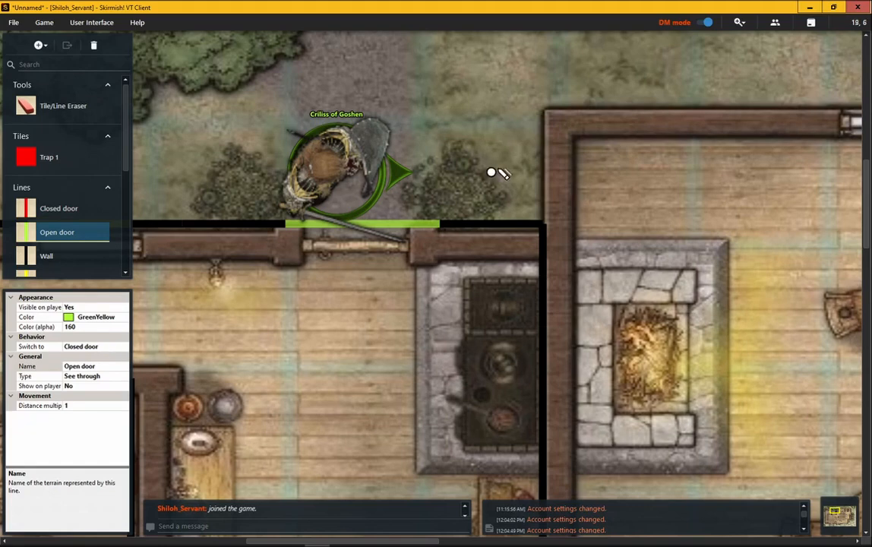
Switch to Player mode and toggle the north door closed and then open again.
left_click(704, 23)
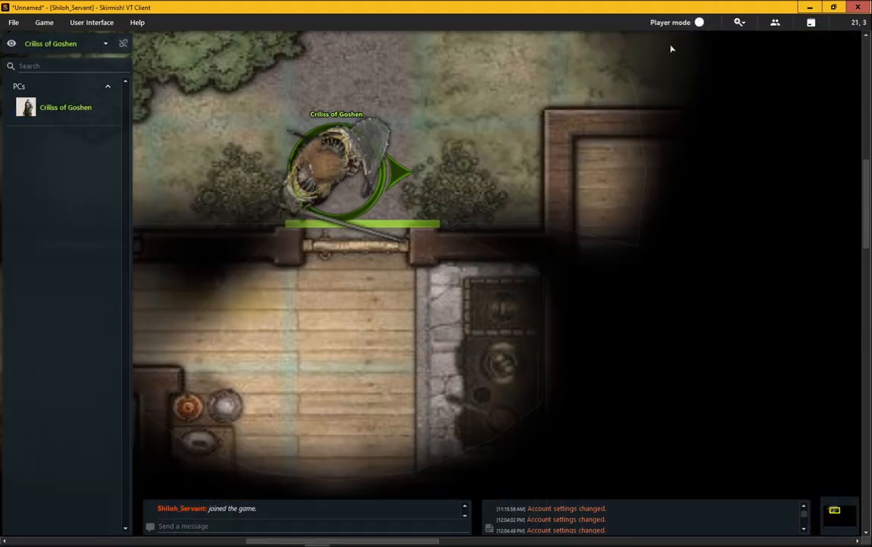
left_click_drag(420, 224, 321, 228)
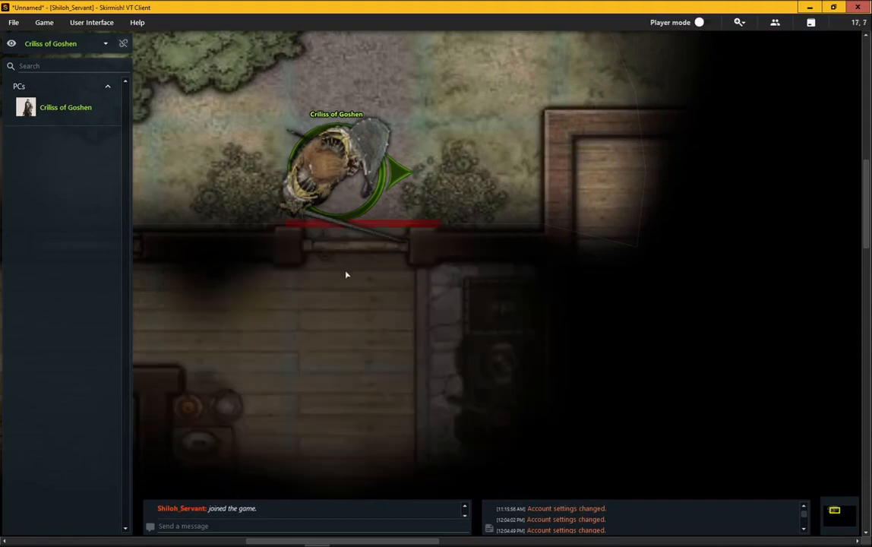
left_click(296, 230)
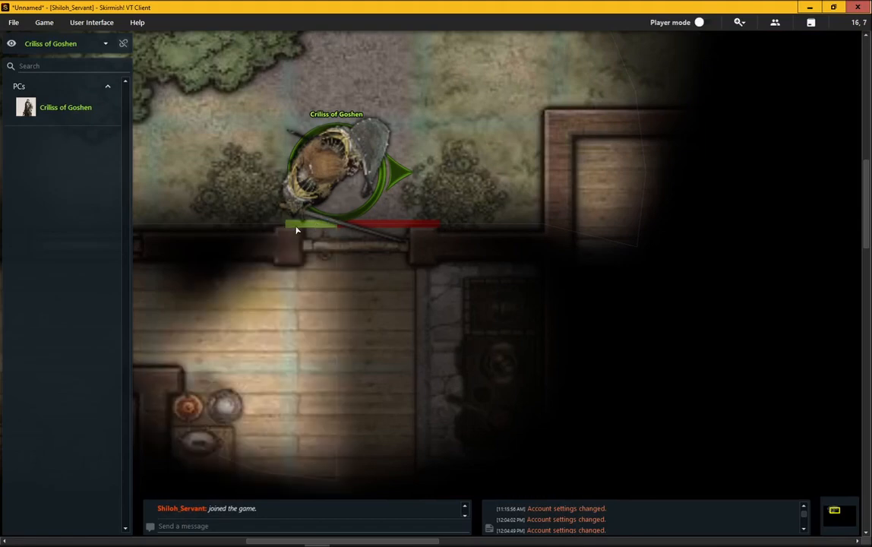
left_click(389, 223)
left_click(407, 223)
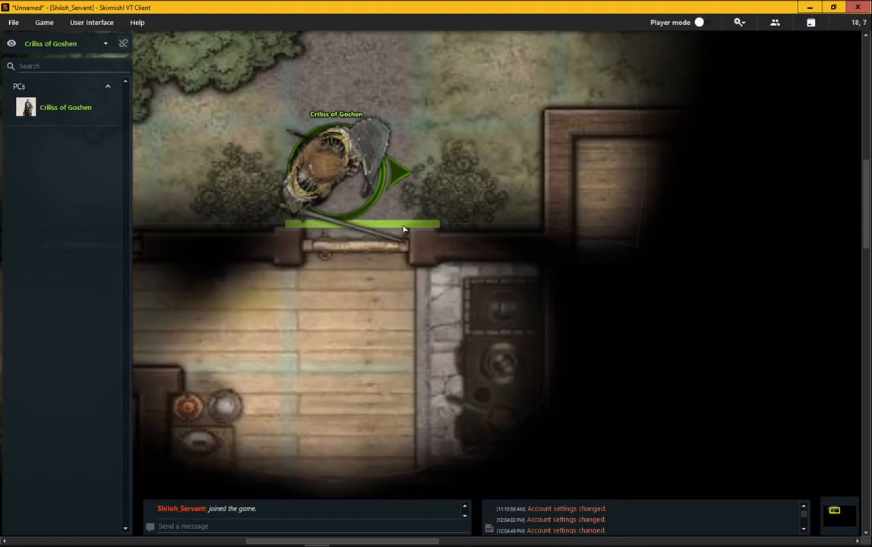
Move the Crilliss of Goshen token through the north door into the kitchen.
left_click_drag(339, 201, 335, 376)
scroll(335, 337, "down", 3)
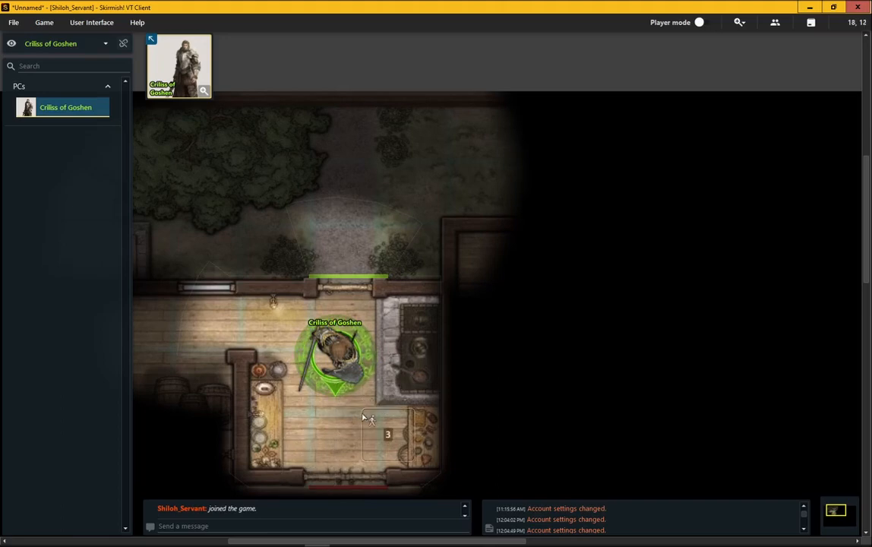
scroll(350, 405, "down", 3)
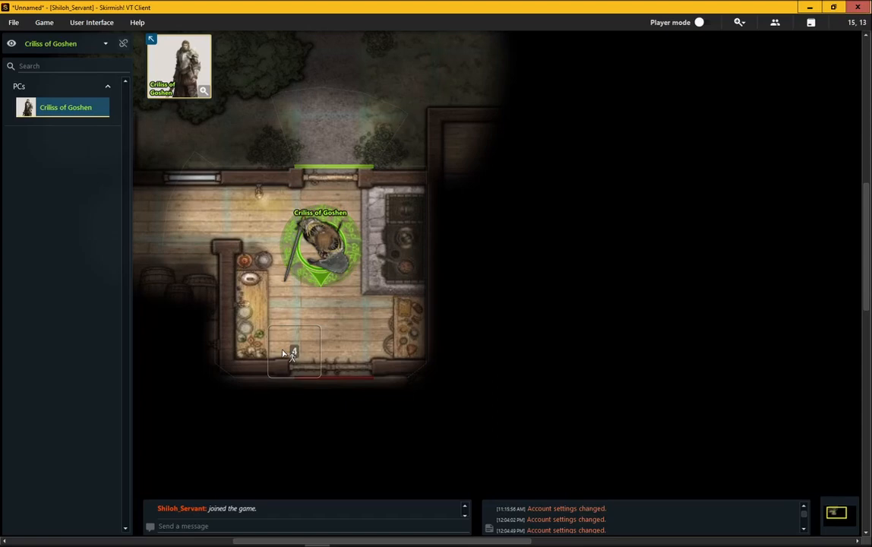
Walk the token to the kitchen's south door and open that door.
left_click(322, 335)
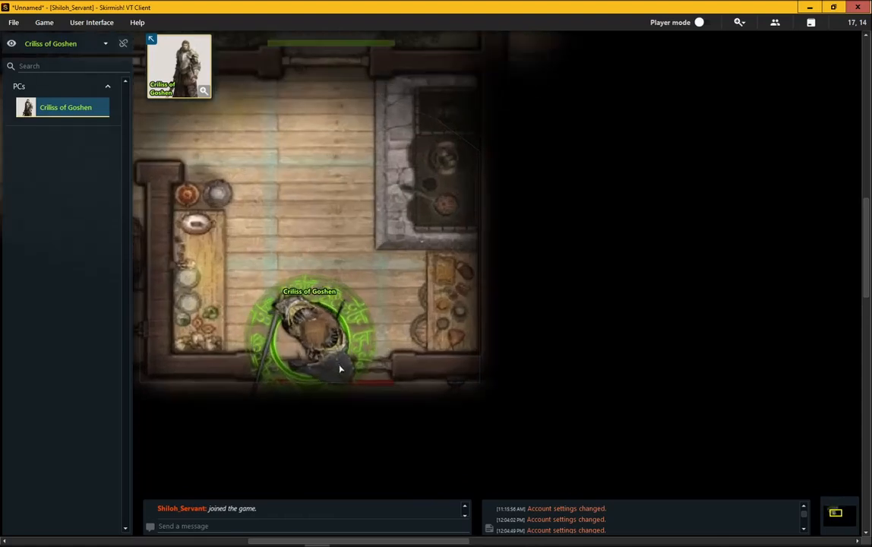
left_click(342, 389)
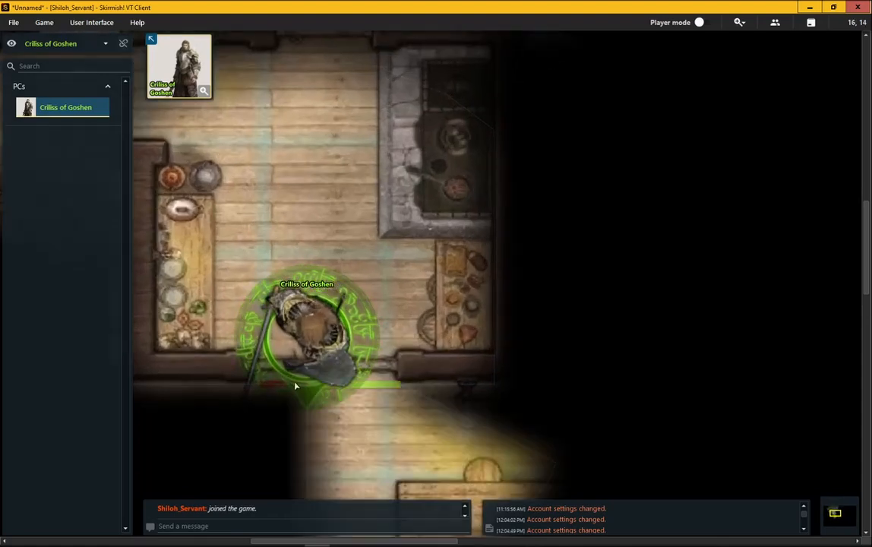
left_click(296, 385)
scroll(291, 343, "down", 4)
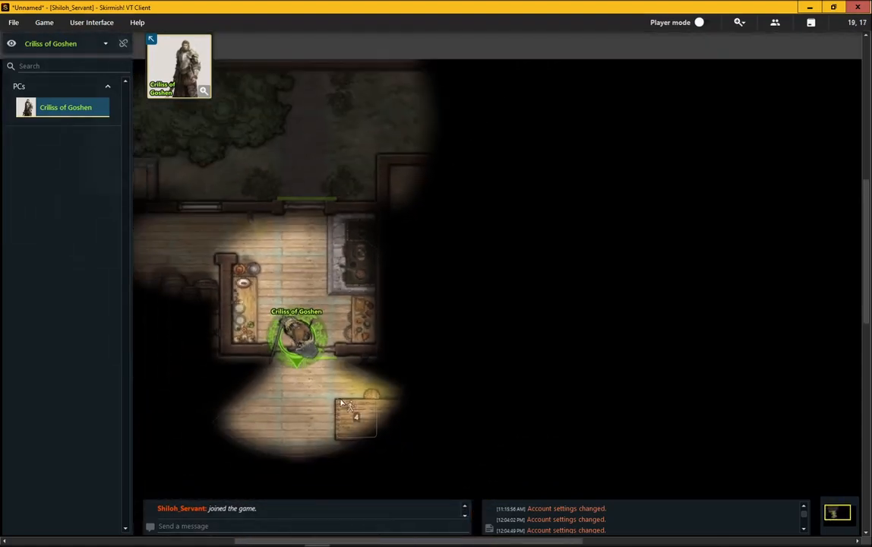
Switch back to DM mode showing the whole tavern map.
left_click(699, 22)
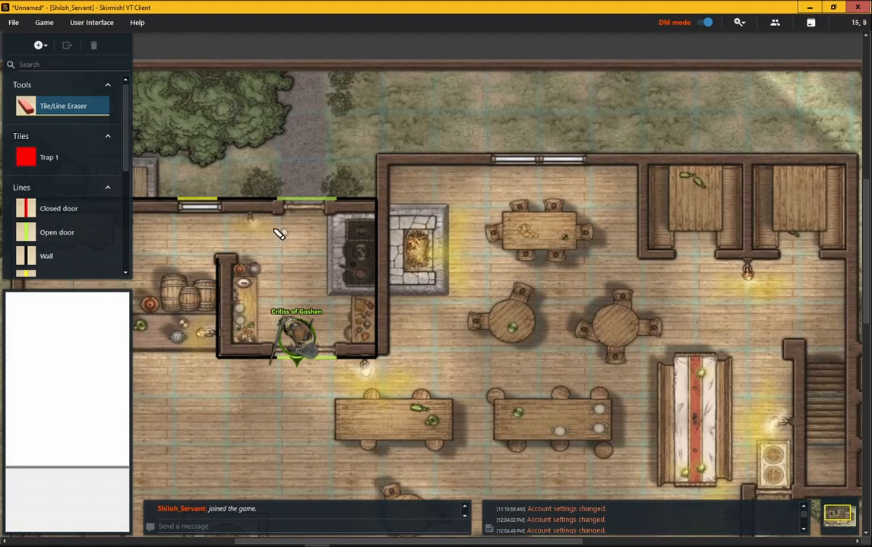
scroll(277, 233, "down", 3)
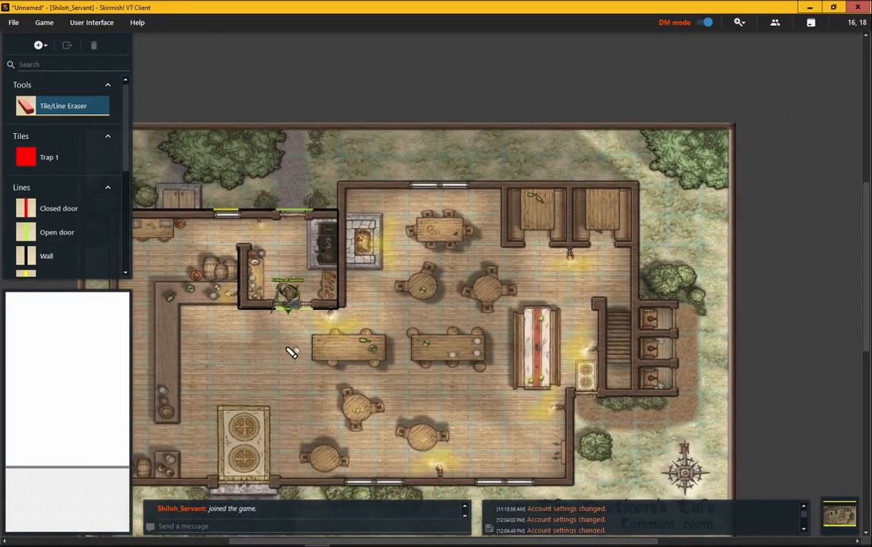
left_click_drag(284, 347, 348, 326)
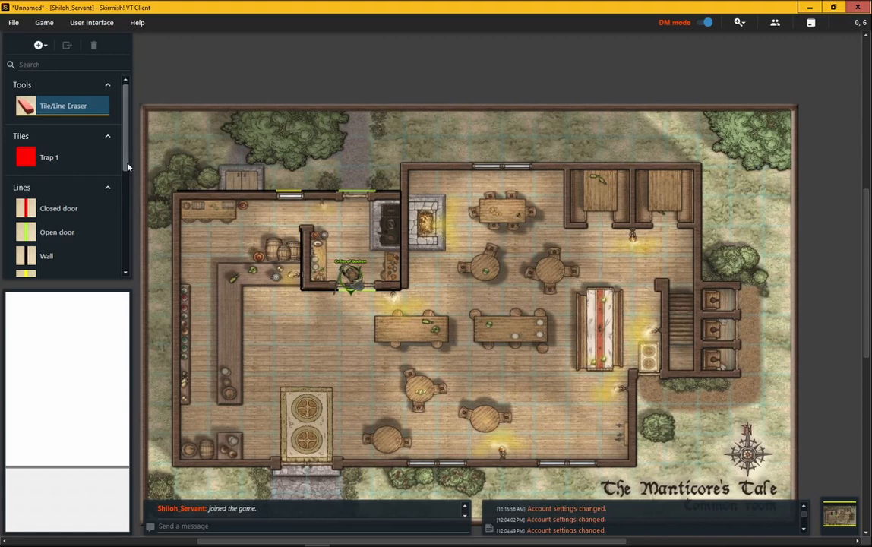
Start adding a new Line object to the object list.
left_click_drag(129, 166, 129, 179)
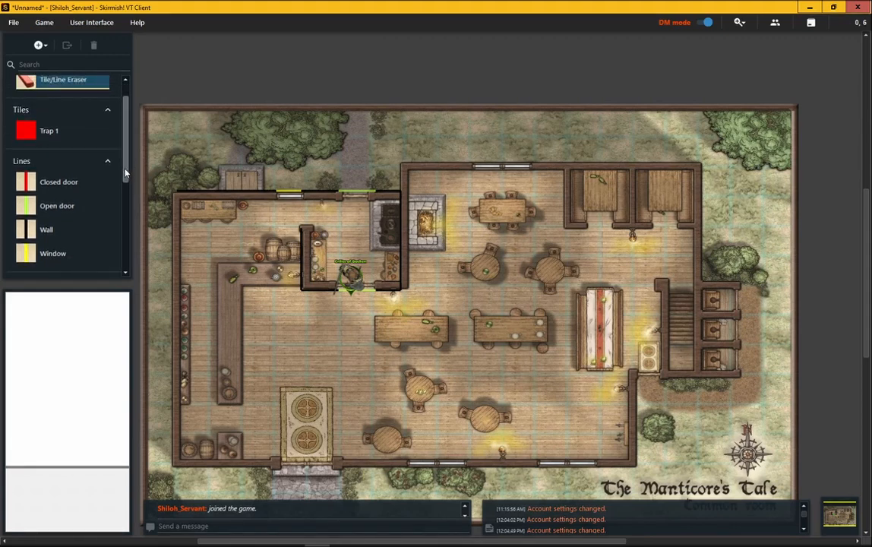
left_click(46, 45)
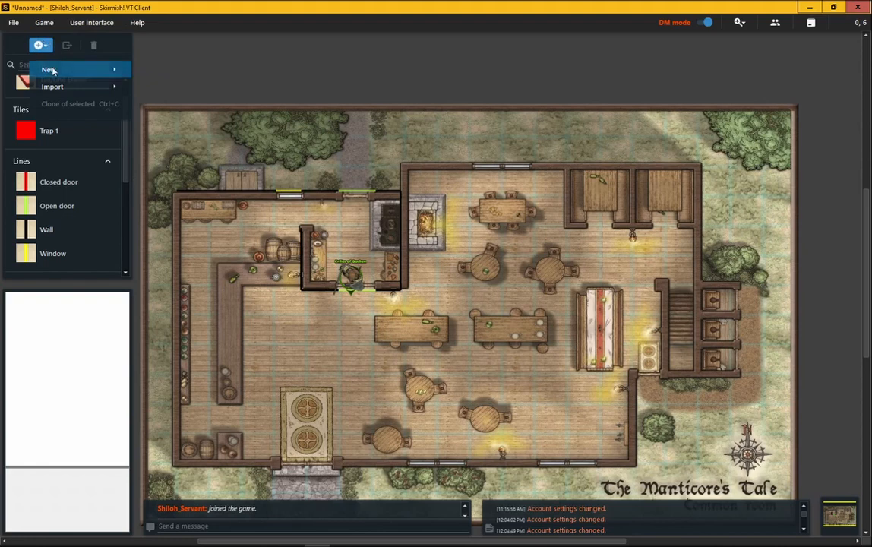
mouse_move(53, 71)
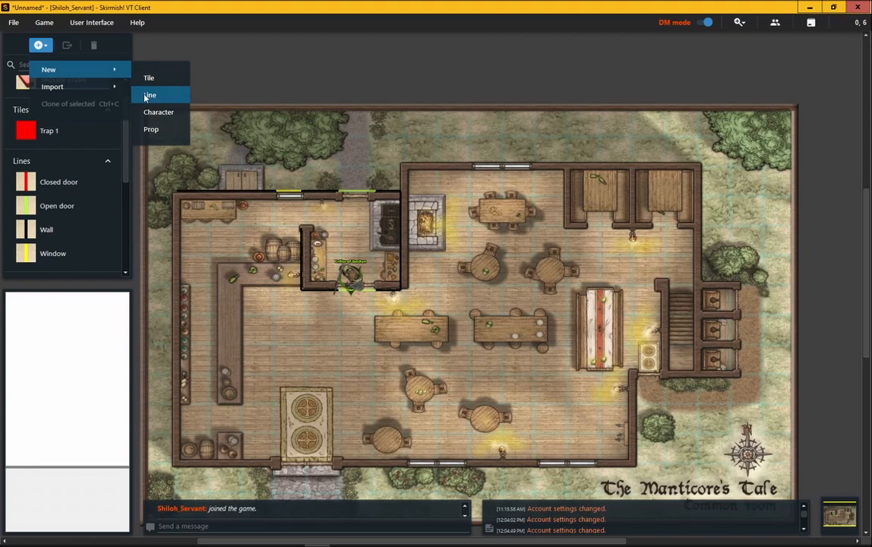
left_click(163, 237)
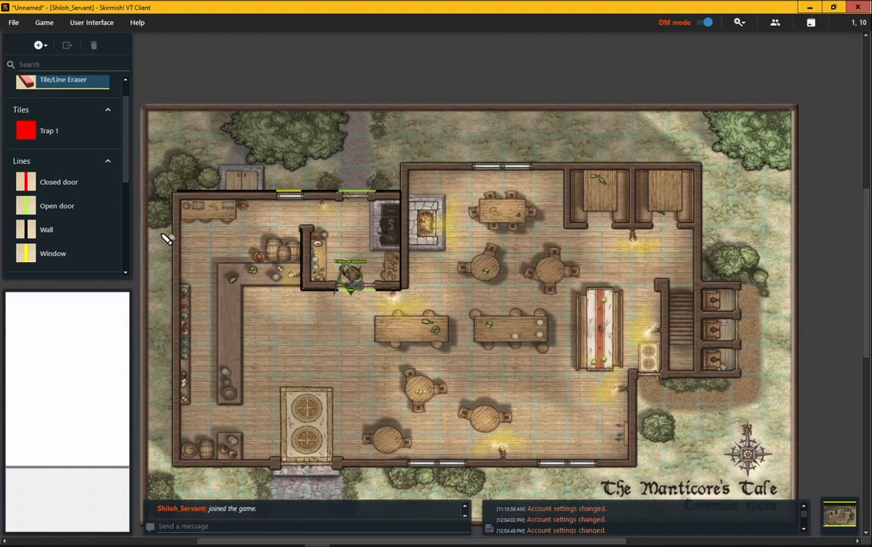